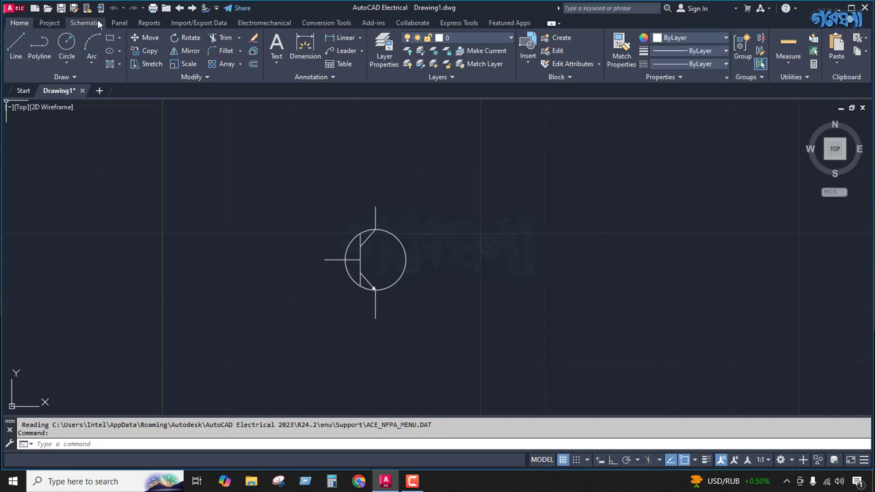
Open the NFPA schematic component library and allow the non-visible WD_M block to be inserted into the drawing
click(83, 25)
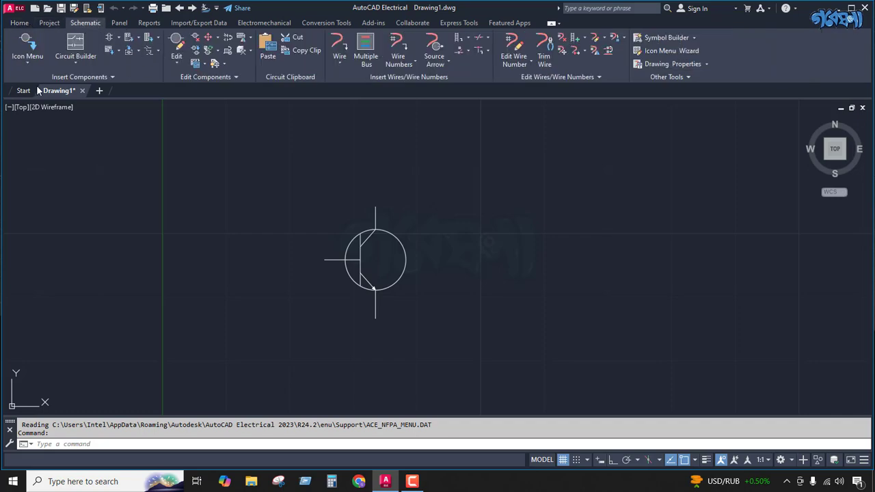
click(30, 63)
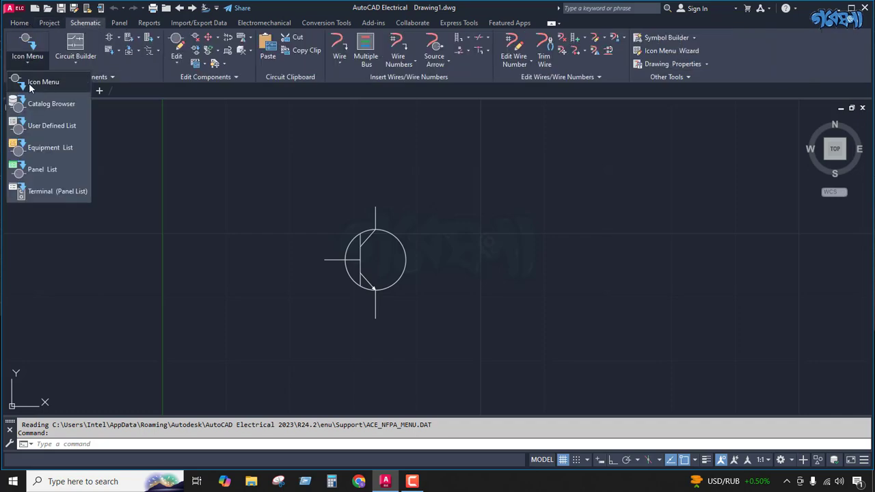
click(30, 81)
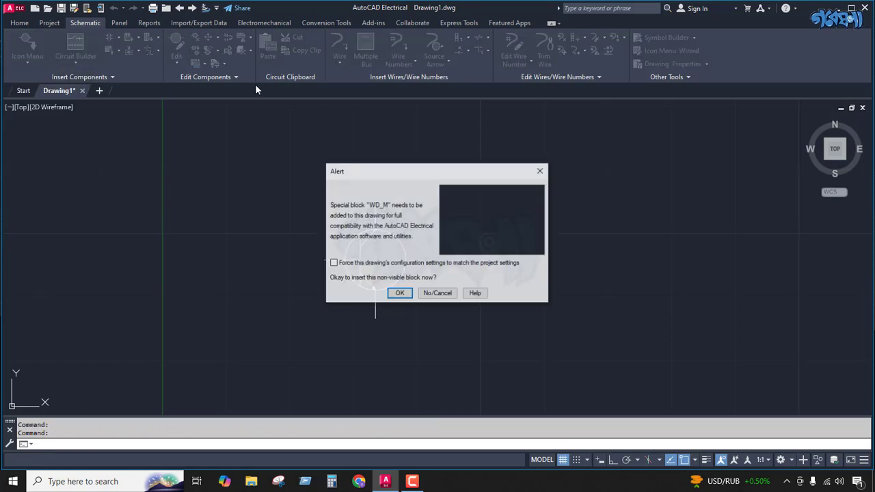
click(396, 293)
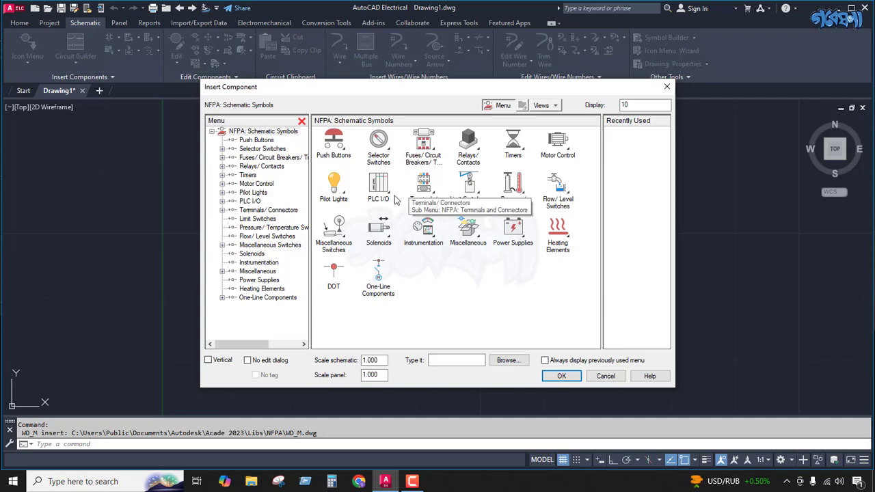
Insert a Variable Resistor from the Miscellaneous Electronics symbols beside the transistor, with the component tag VR1
click(468, 231)
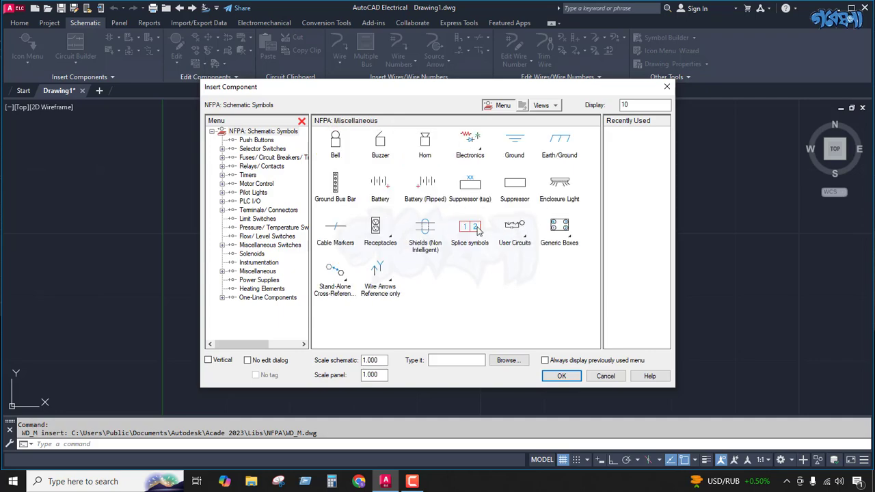
click(464, 157)
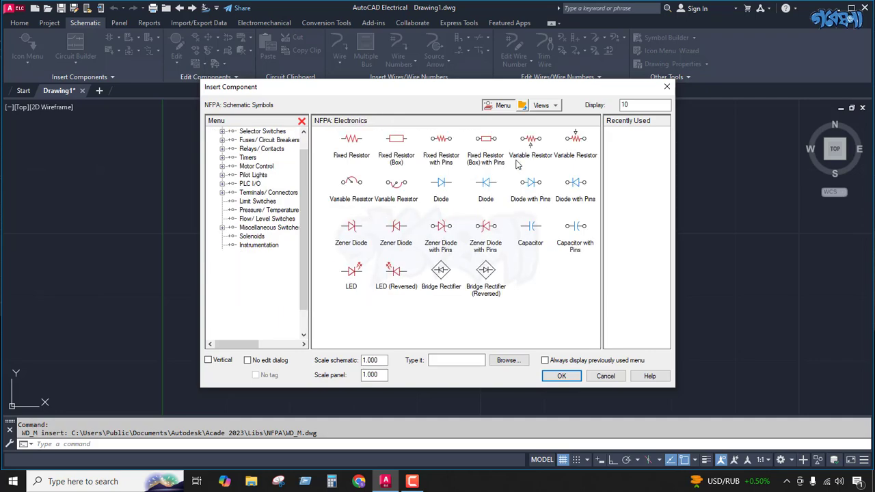
click(577, 140)
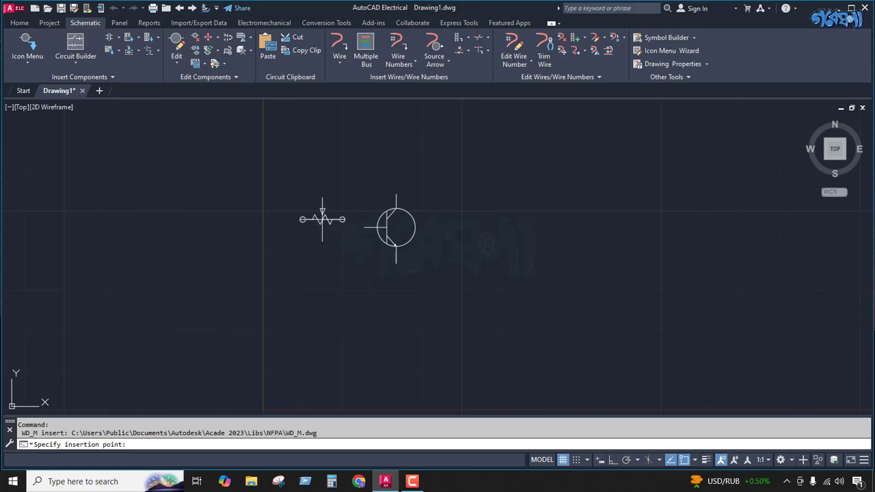
click(297, 222)
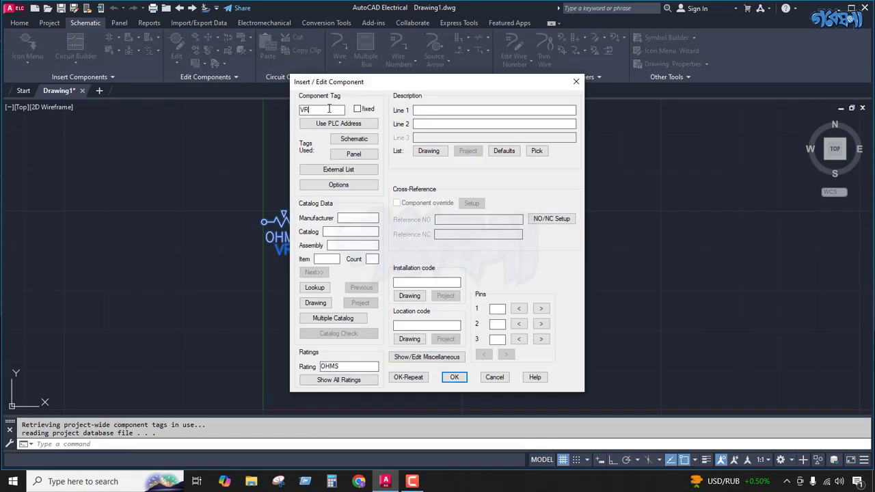
click(454, 378)
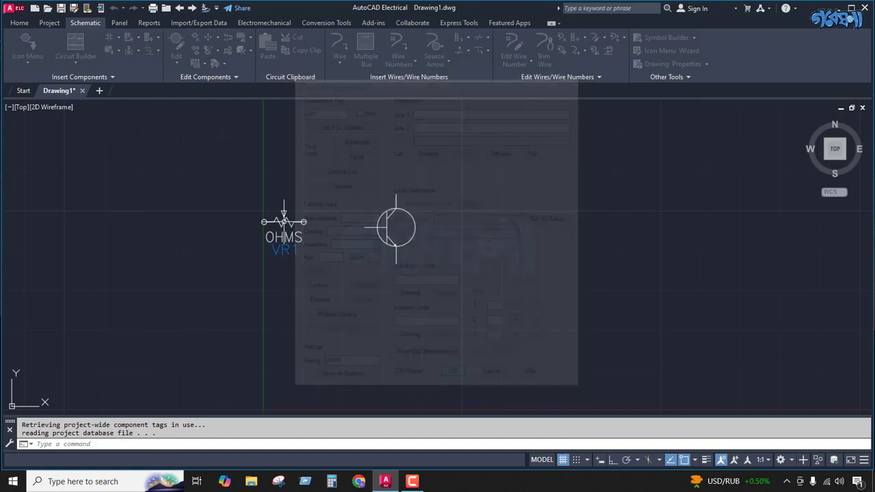
Wire the variable resistor's left terminal around and over the symbol to its wiper arrow
scroll(274, 220, up, 3)
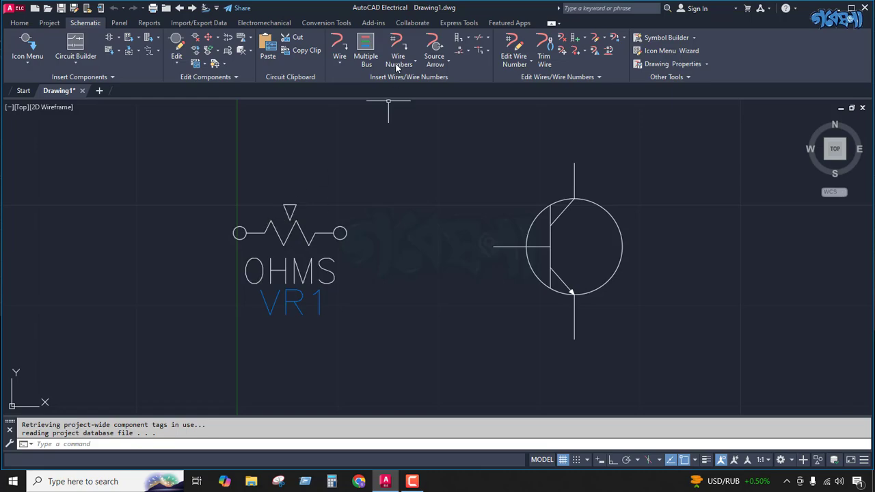
click(339, 63)
click(347, 81)
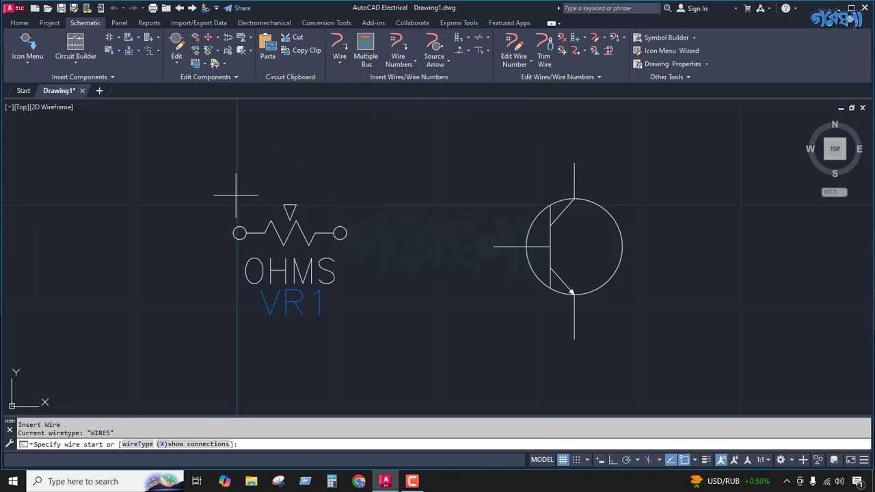
click(238, 233)
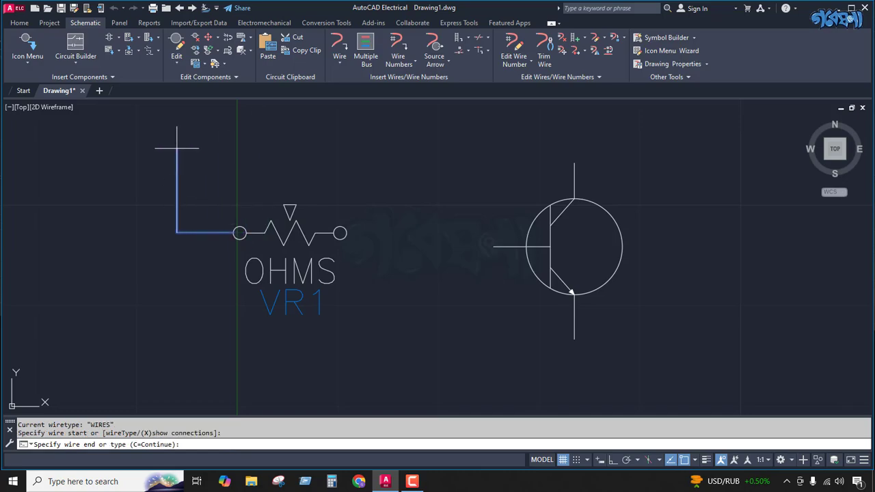
click(146, 170)
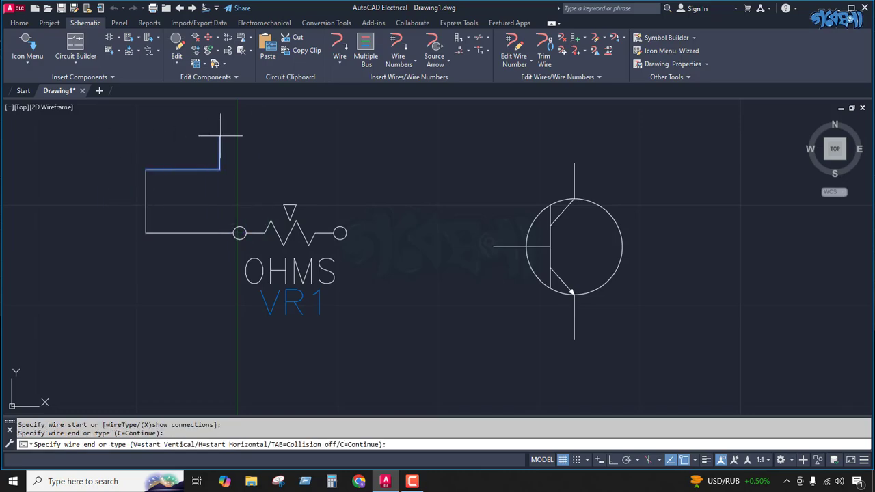
click(290, 204)
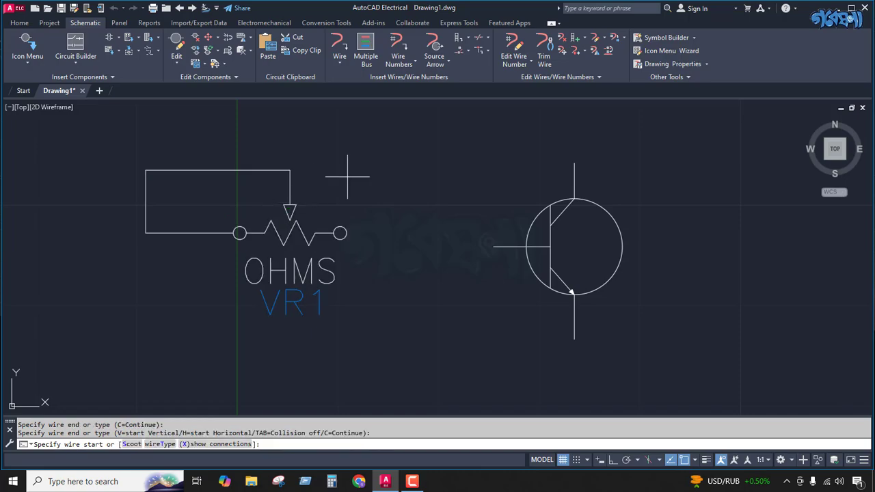
Run a straight horizontal wire from the variable resistor's right terminal toward the transistor and end the wire command
click(341, 233)
click(430, 233)
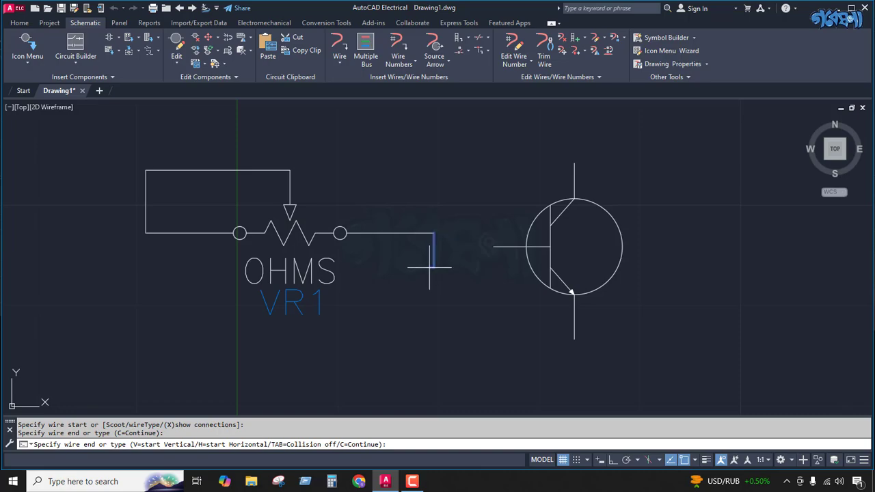
key(Return)
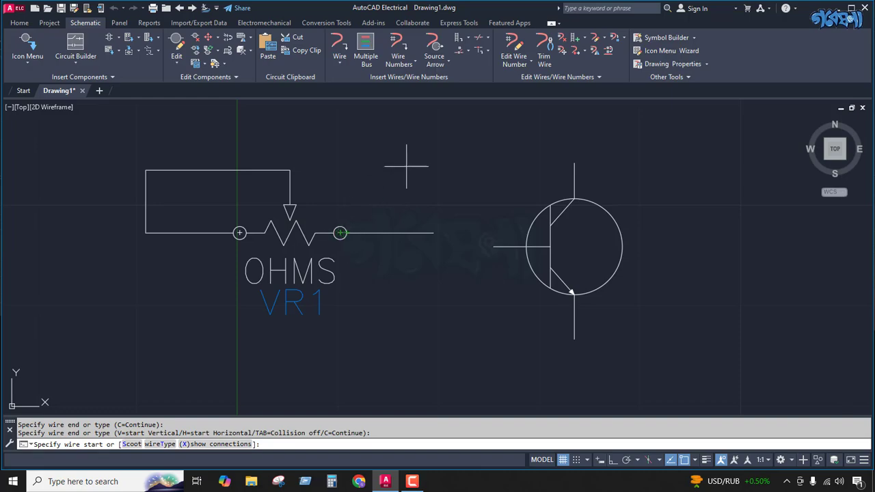
click(402, 299)
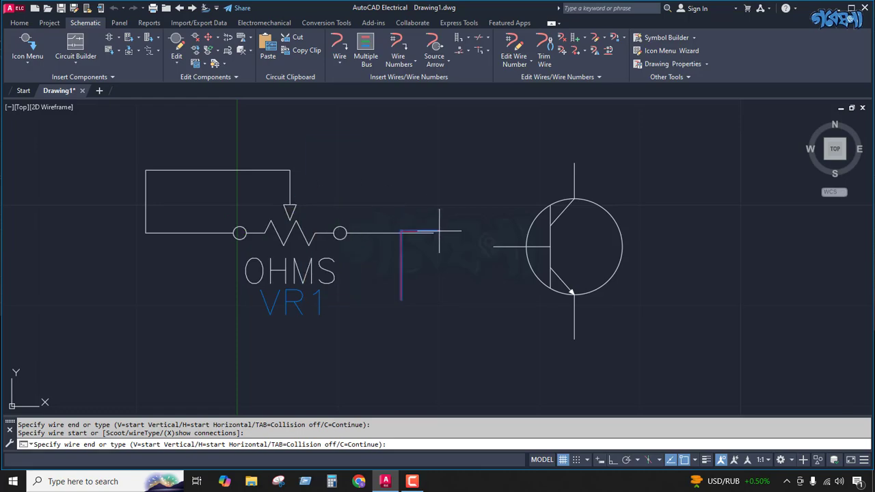
key(Escape)
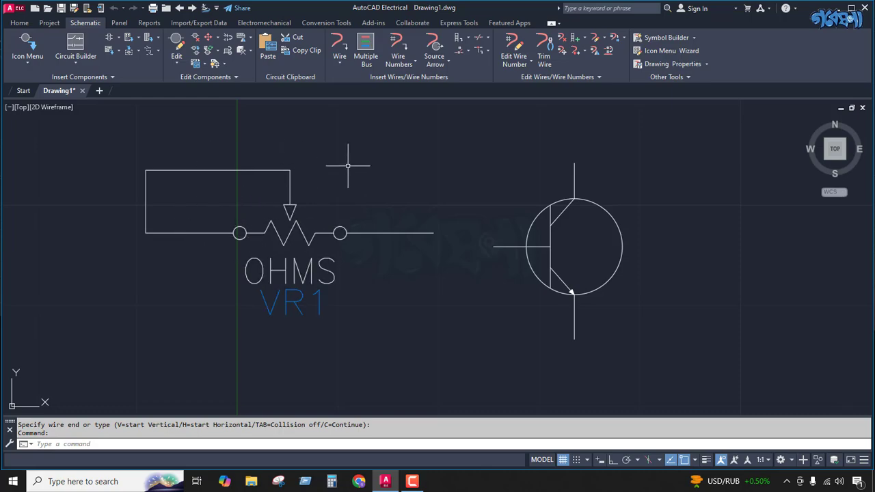
Examine the available Electronics symbols in the Miscellaneous category of the component library, and close it without inserting anything
scroll(201, 228, down, 2)
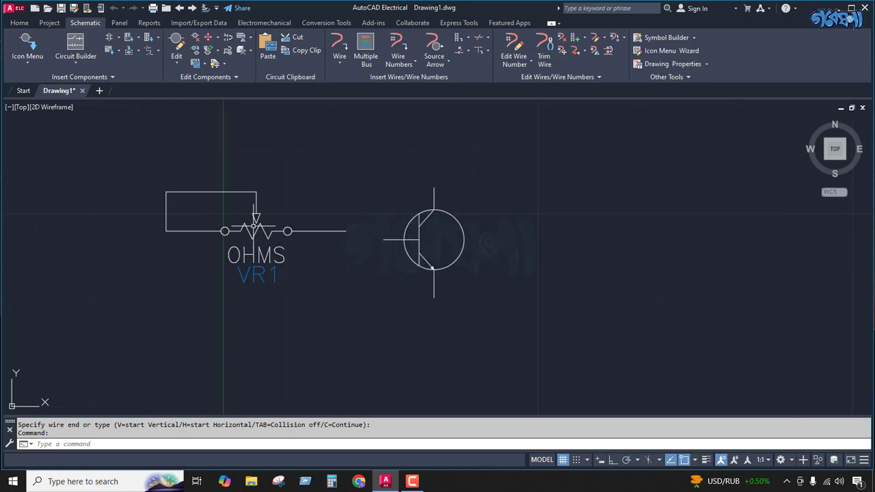
click(34, 61)
click(37, 77)
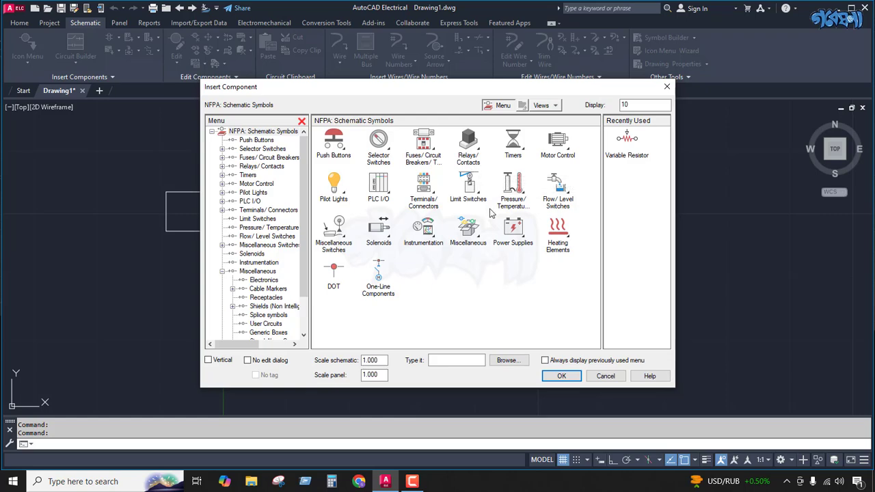
click(471, 229)
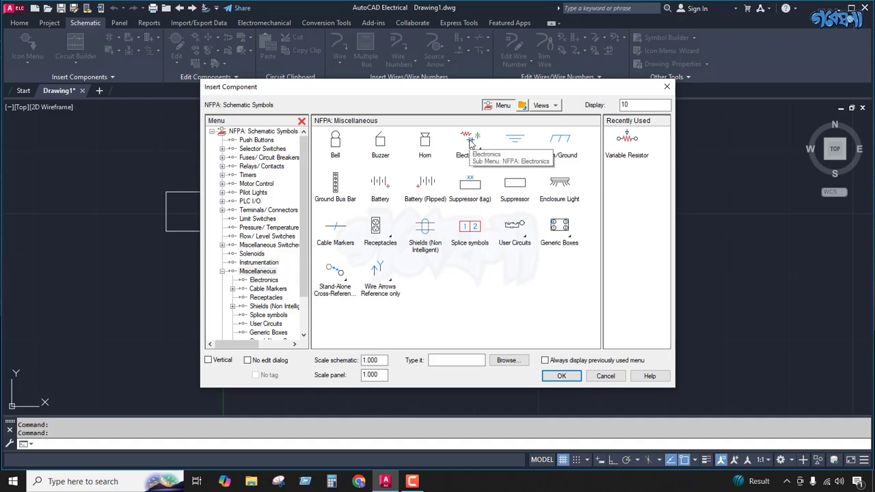
click(470, 144)
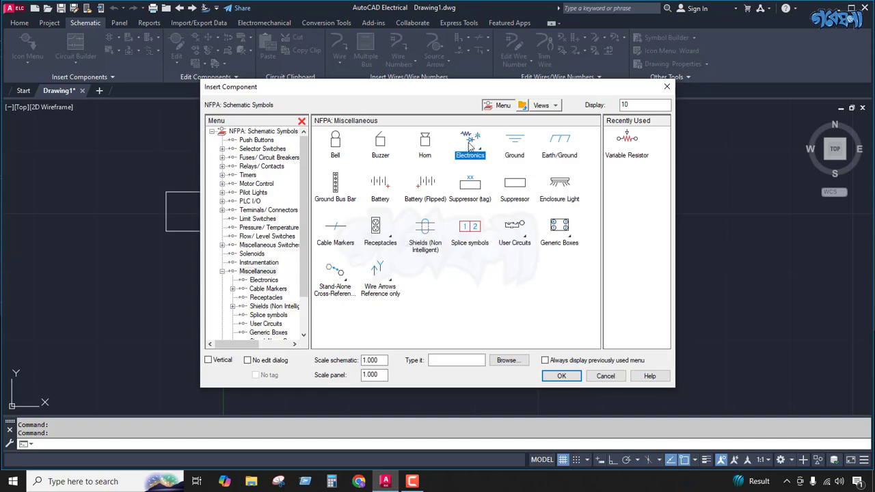
click(470, 145)
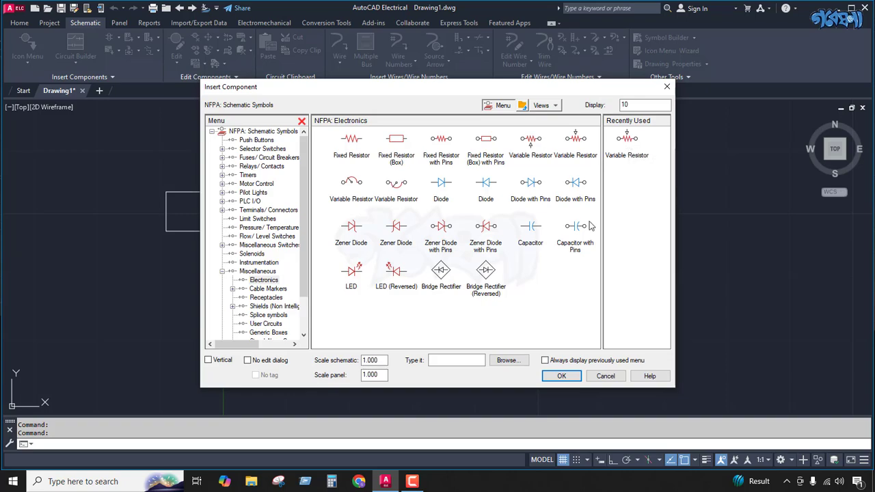
click(666, 86)
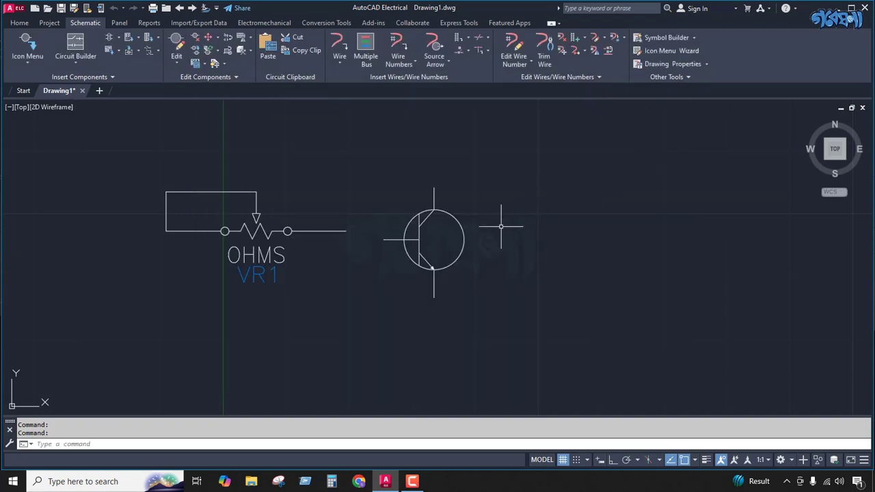
scroll(420, 260, up, 3)
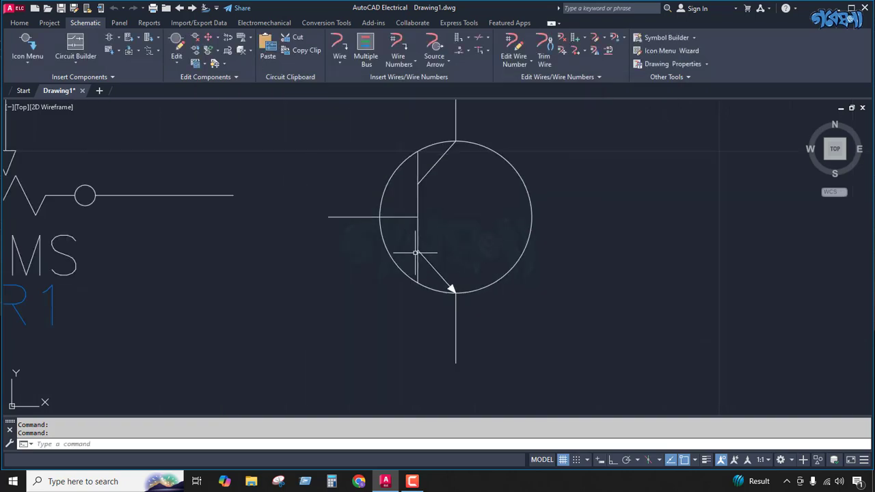
scroll(417, 256, down, 1)
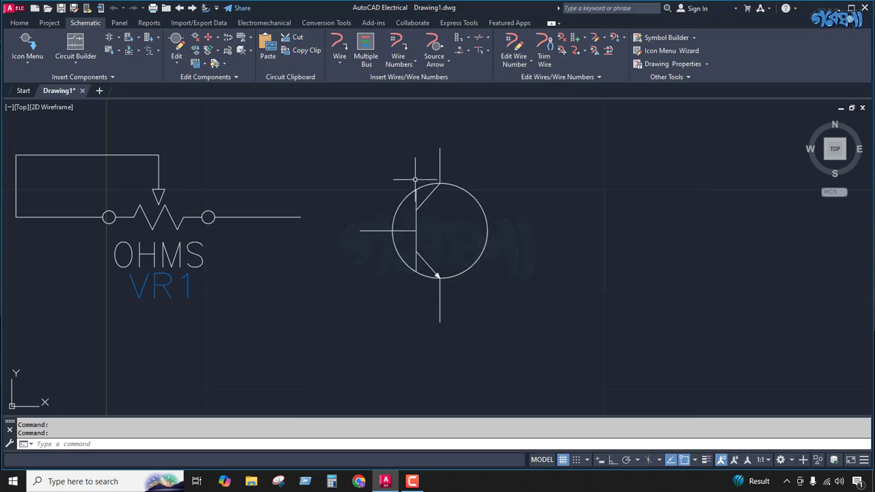
click(22, 23)
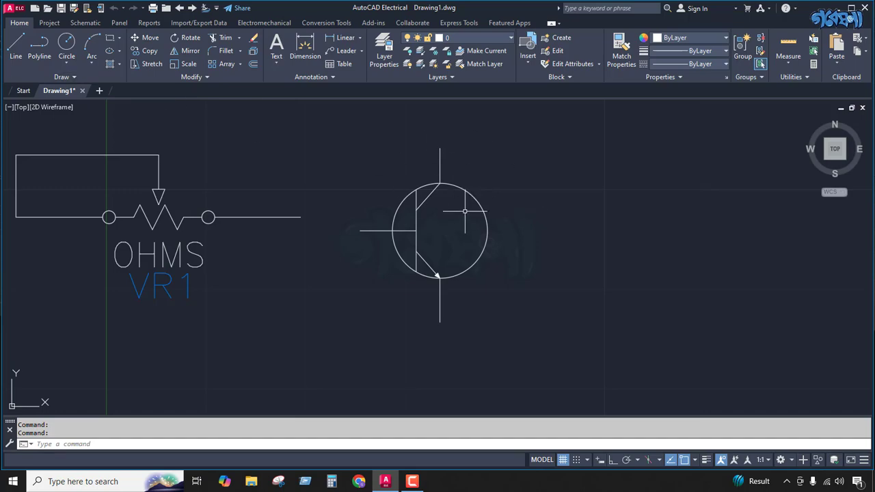
click(91, 25)
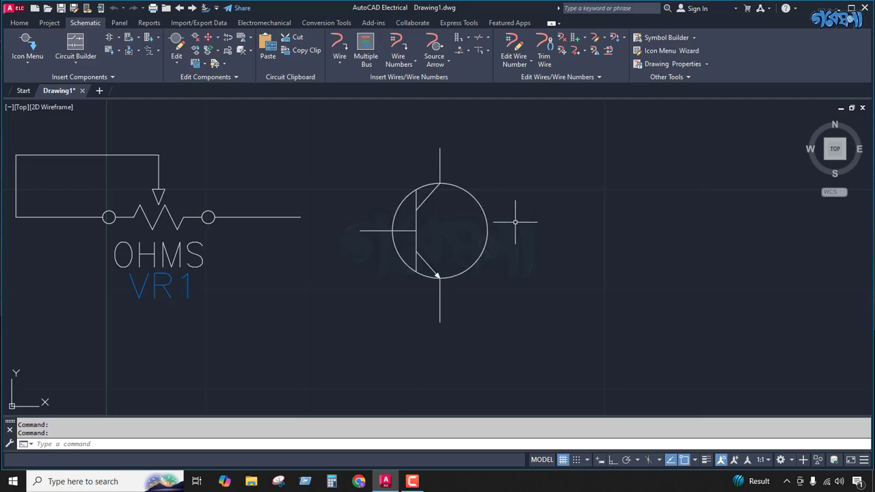
Start Symbol Builder with all of the transistor's geometry as the symbol objects and (GNR) Generic as the symbol type
click(694, 39)
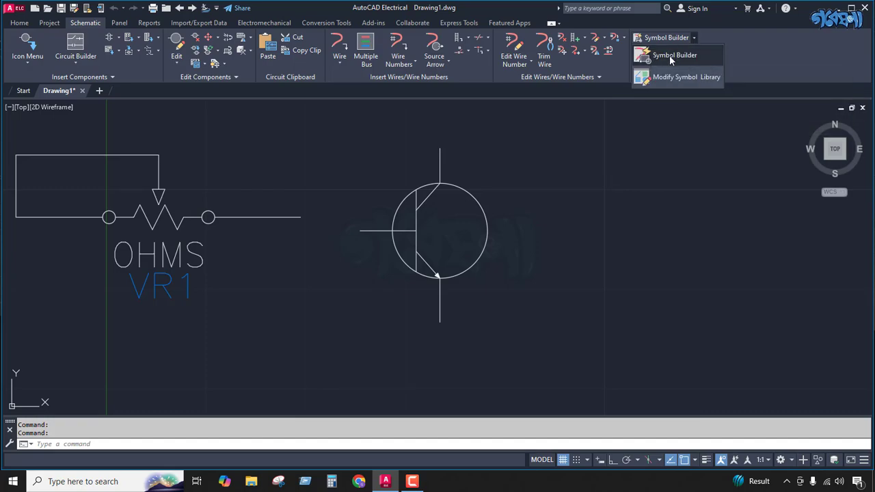
click(672, 57)
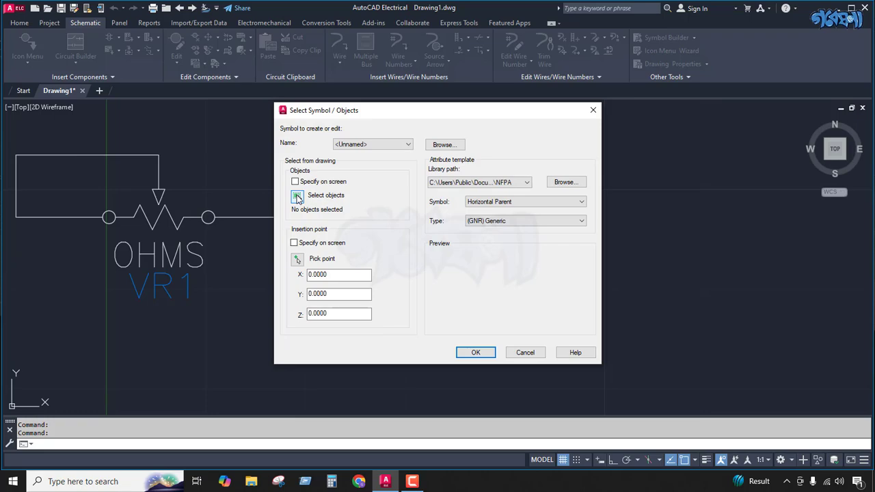
click(297, 197)
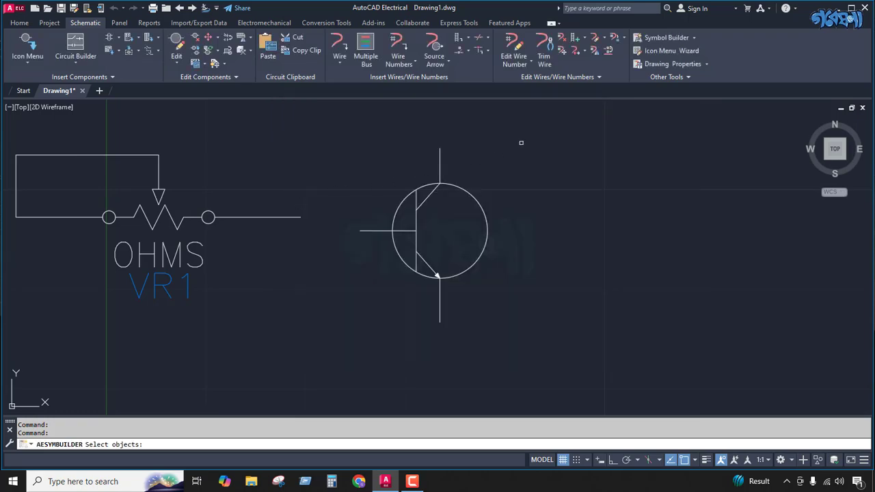
click(521, 143)
click(344, 356)
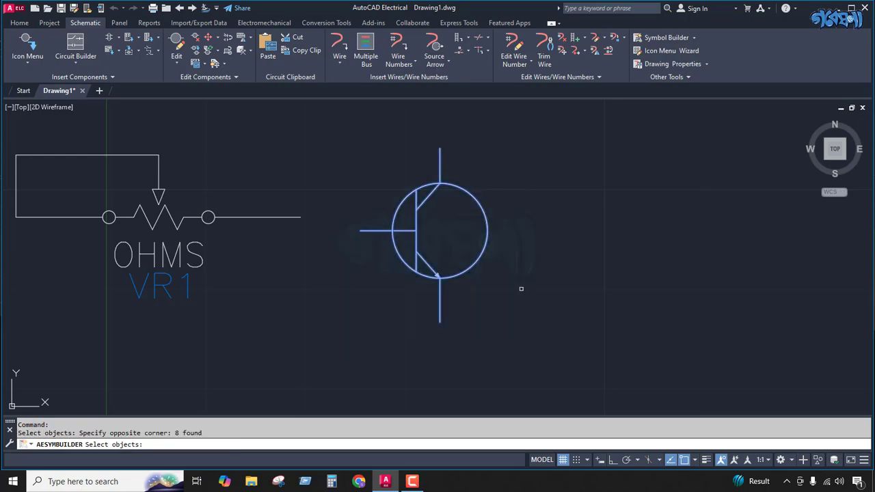
key(Return)
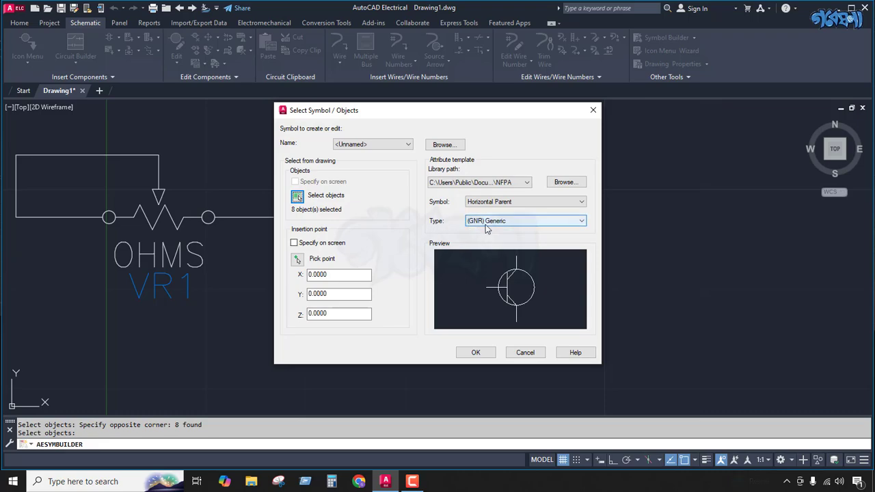
click(582, 222)
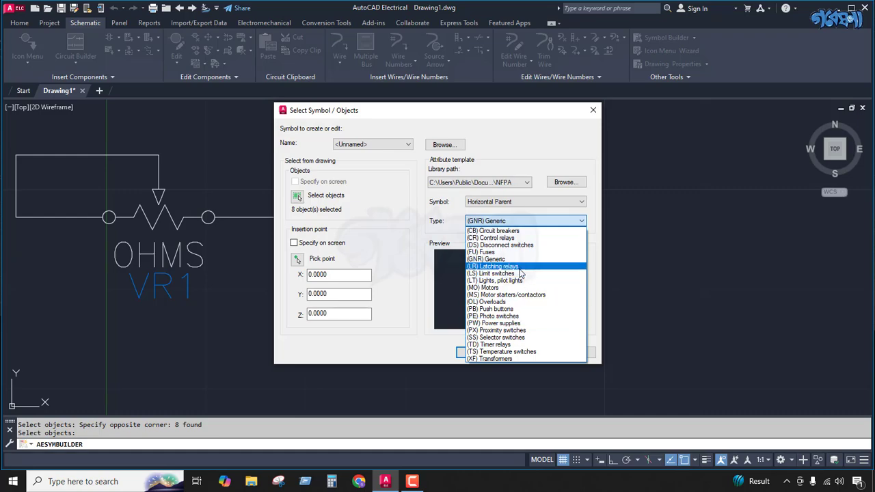
click(487, 259)
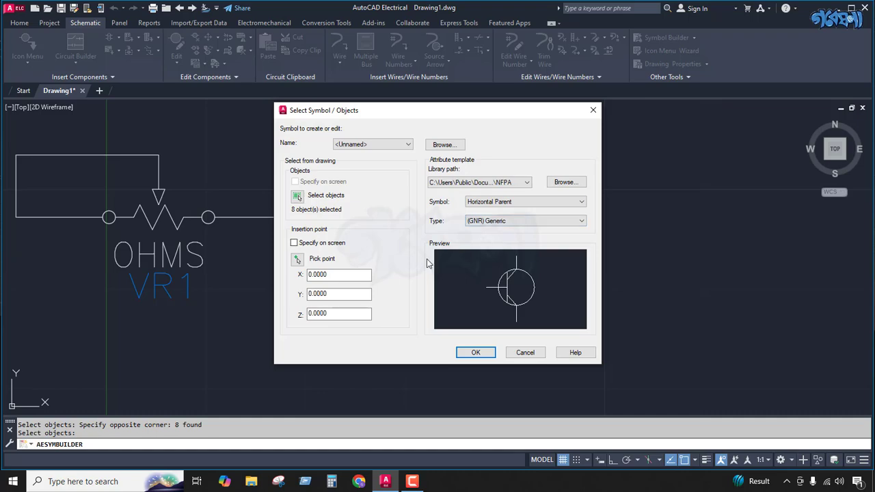
Accept the symbol and attribute template settings to open the transistor for editing in Symbol Builder
click(476, 353)
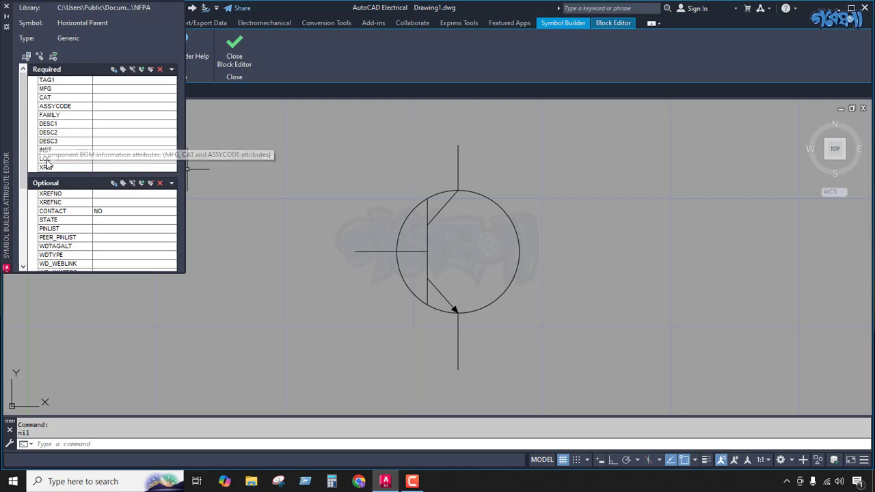
Examine the TAG1 attribute's text height, style and justification options in its properties, and close them without changing anything
click(49, 82)
right_click(49, 83)
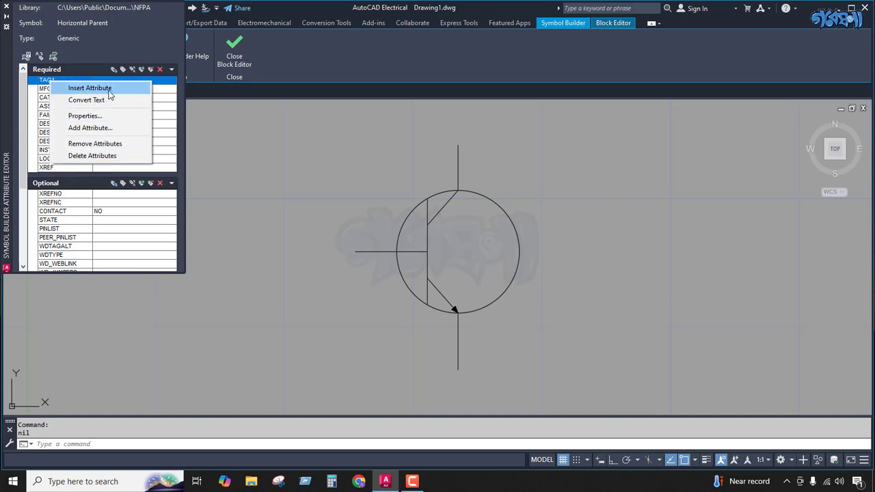
click(79, 116)
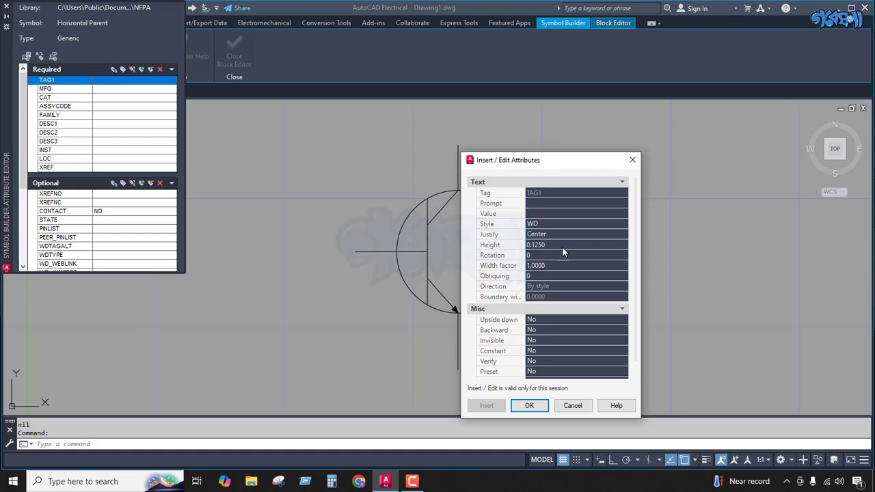
click(562, 247)
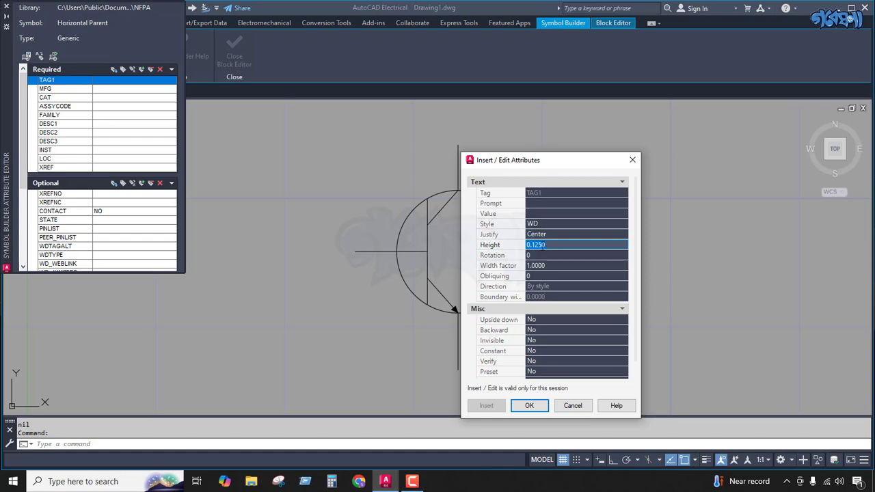
click(539, 226)
click(623, 225)
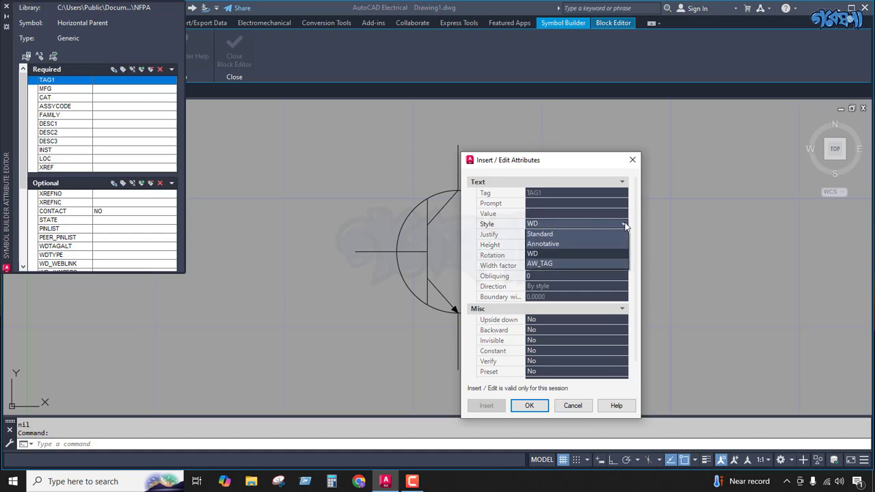
click(625, 226)
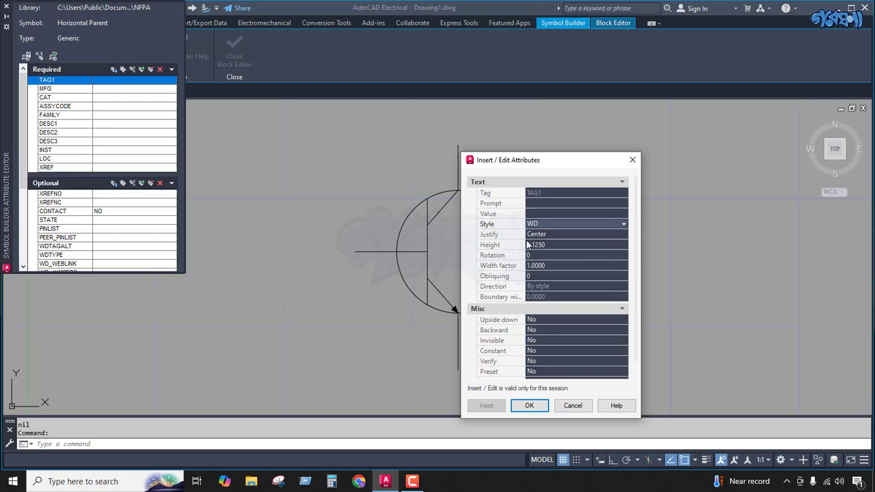
click(579, 233)
click(601, 235)
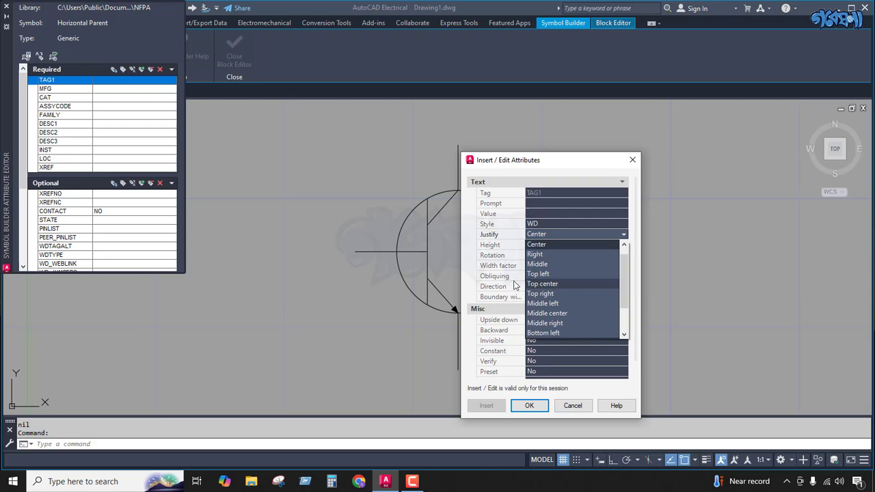
click(600, 170)
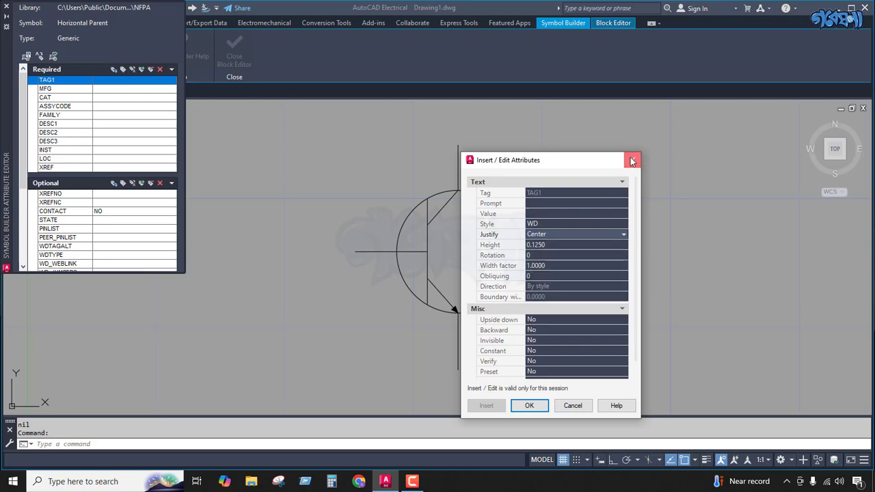
click(632, 159)
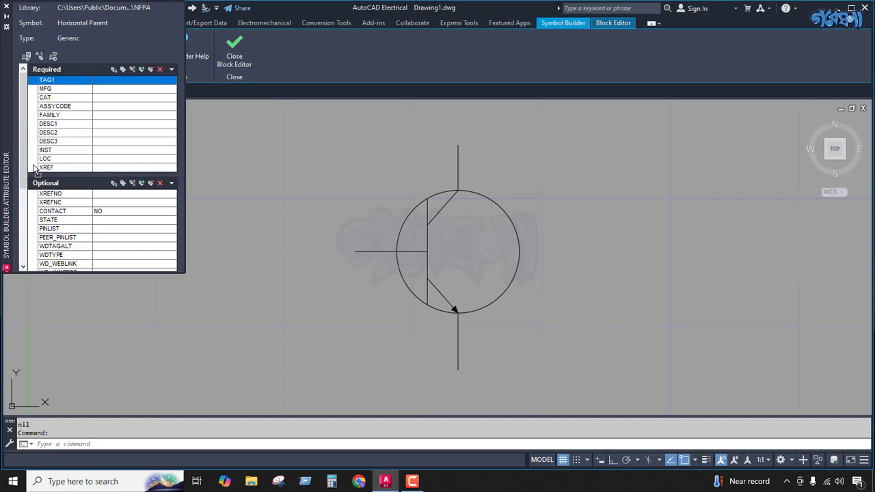
Insert all required attributes, TAG1 through XREF, together using one base point just beside the transistor's circle
drag(35, 170, 42, 80)
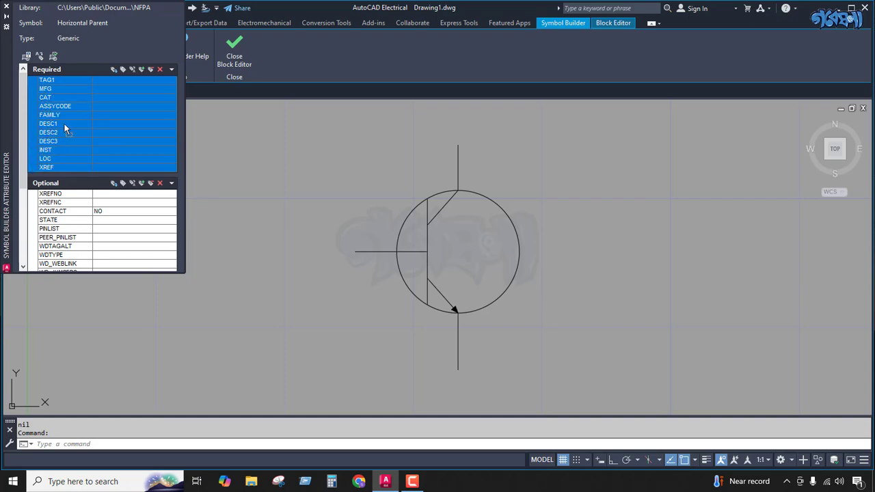
click(112, 69)
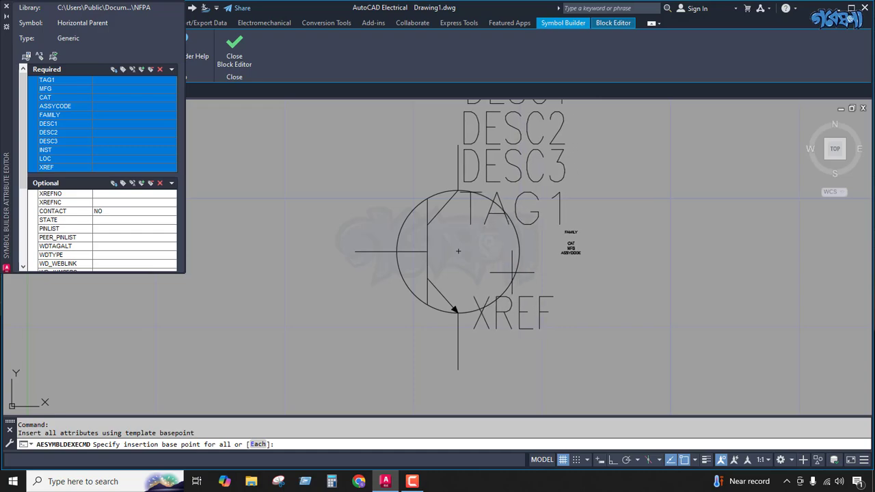
scroll(456, 256, down, 2)
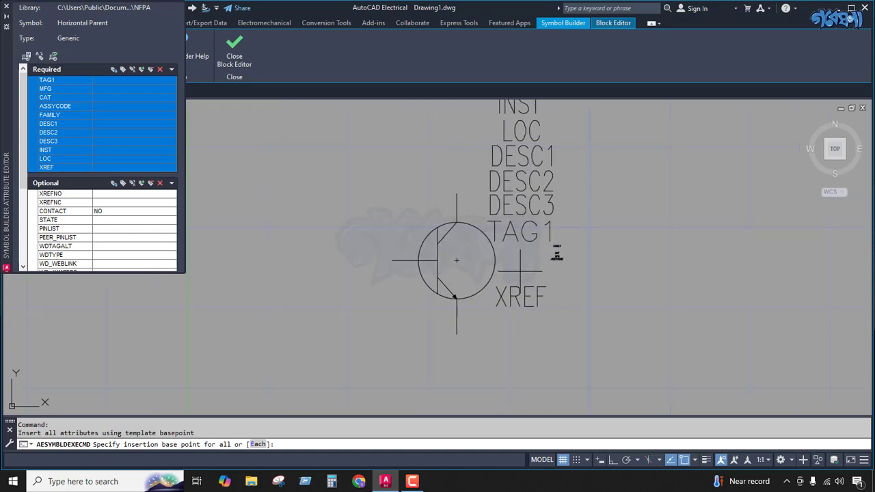
click(519, 272)
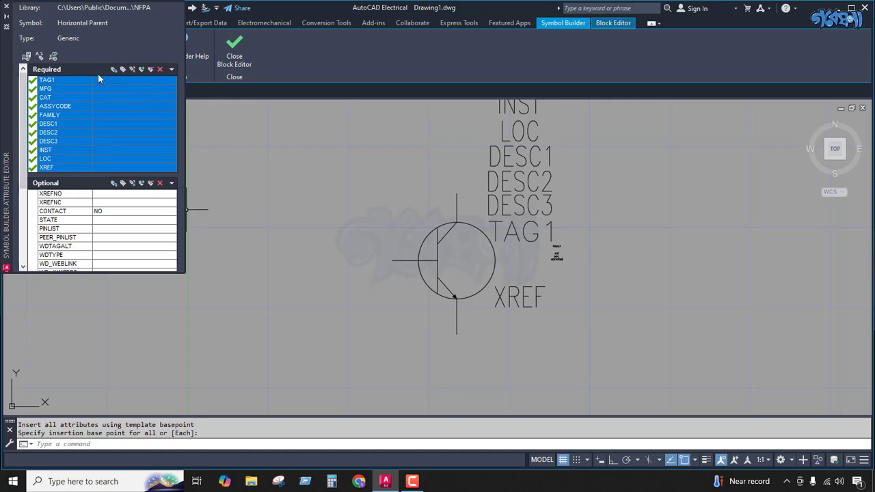
Collapse the required and optional attribute lists, and insert one Left / None wire connection at the outer end of the transistor's base lead
click(172, 70)
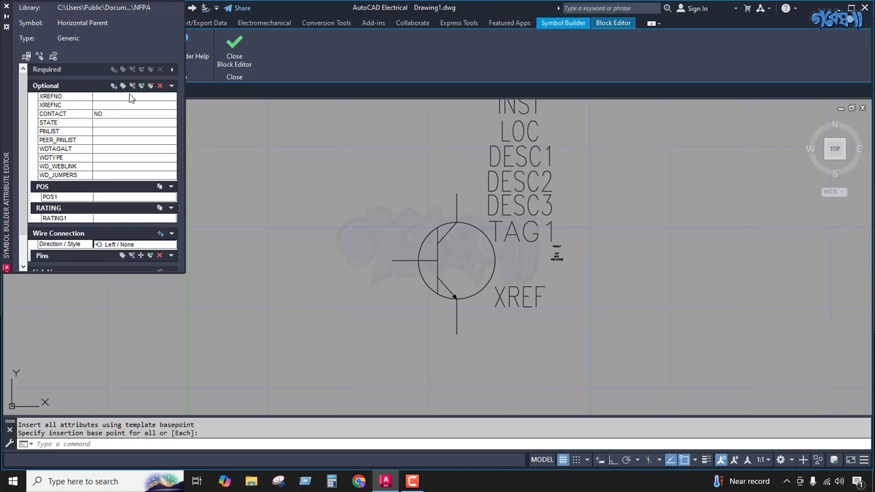
click(172, 86)
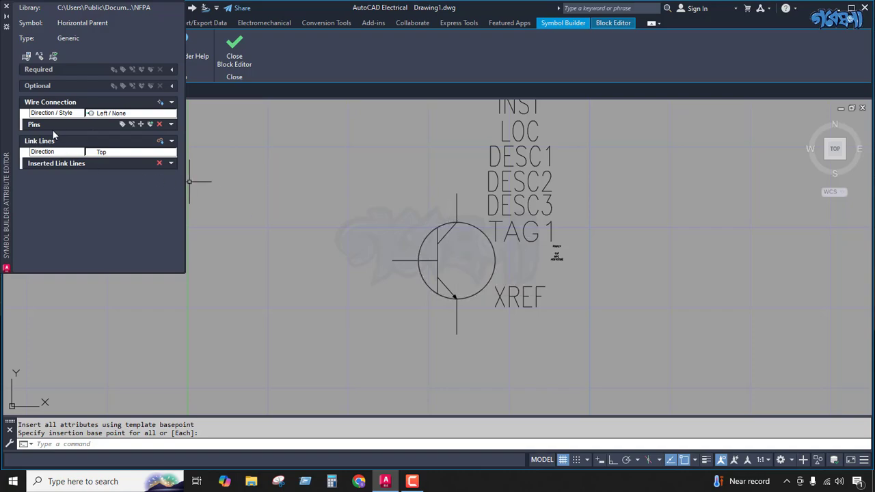
click(168, 118)
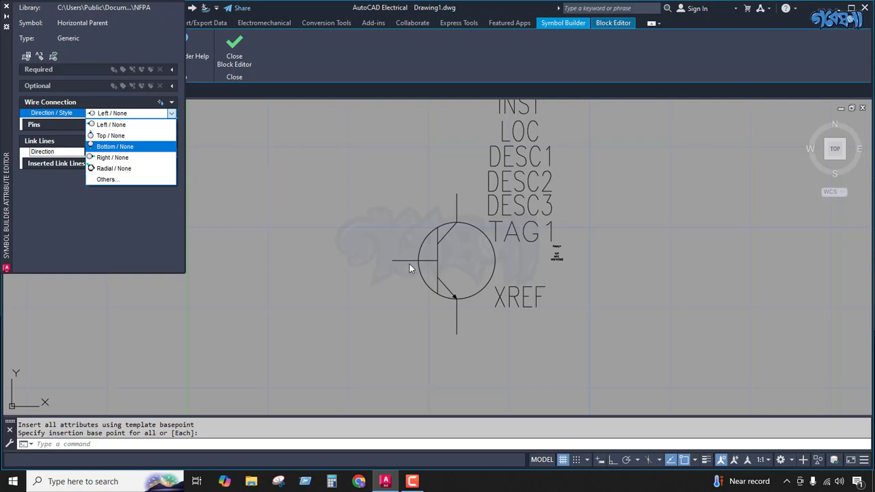
click(105, 125)
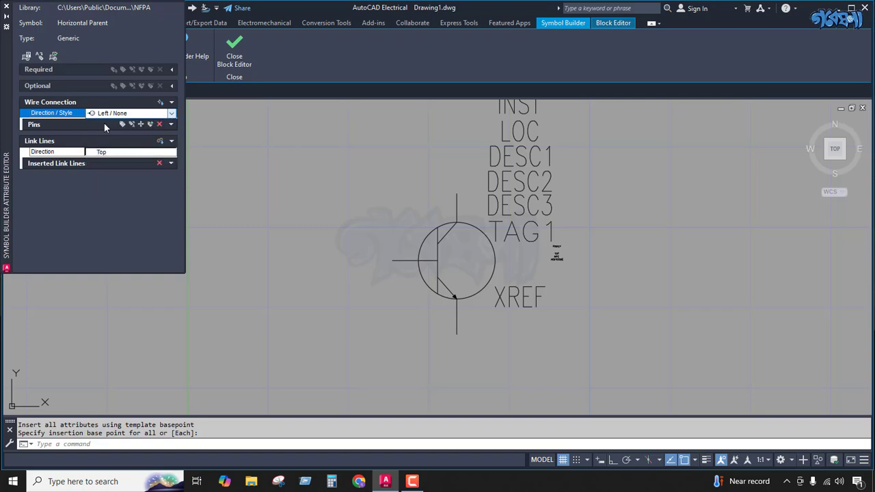
click(161, 104)
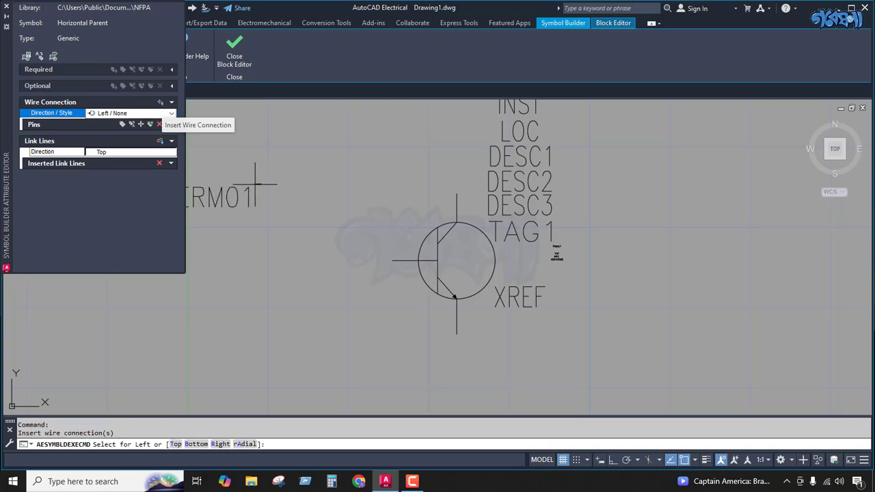
scroll(393, 259, up, 7)
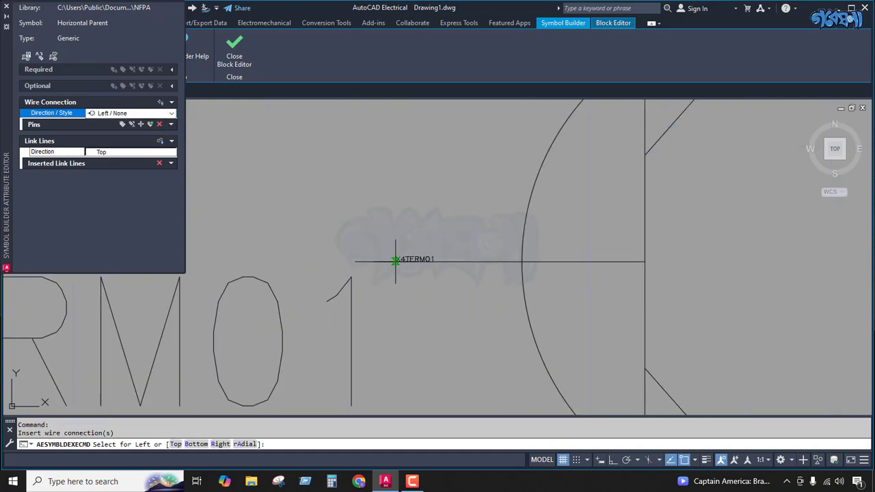
scroll(357, 259, down, 4)
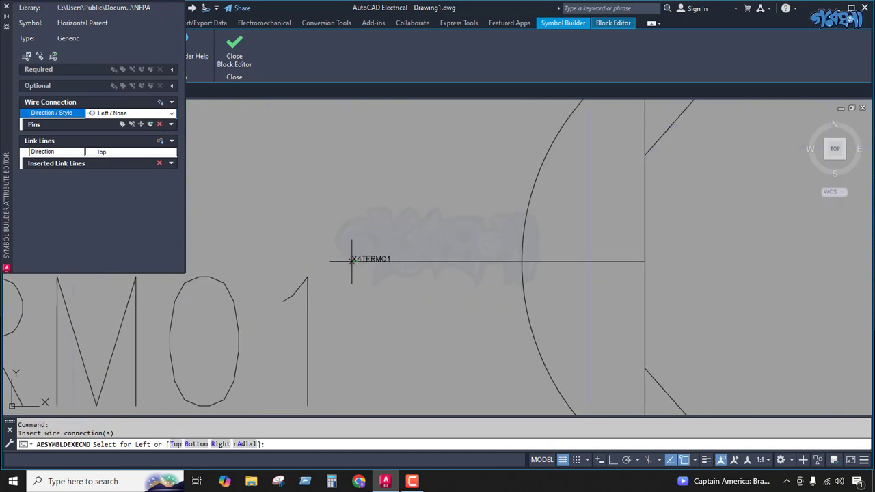
scroll(371, 262, up, 6)
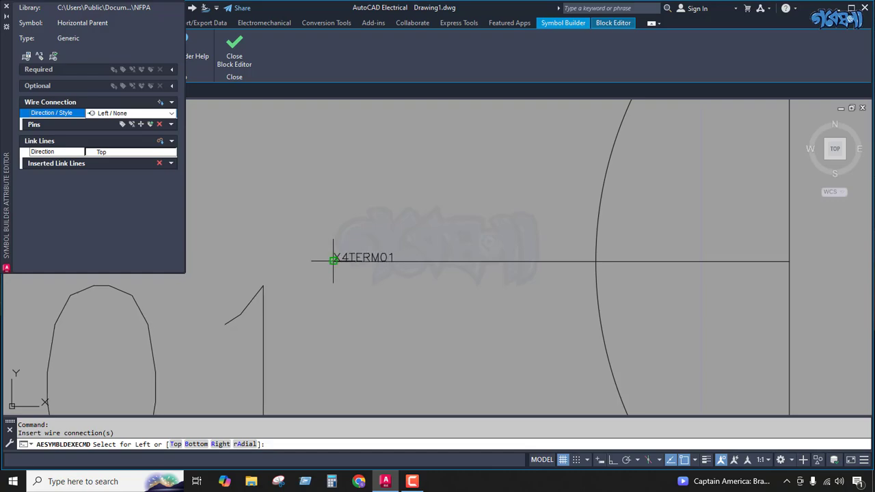
click(333, 259)
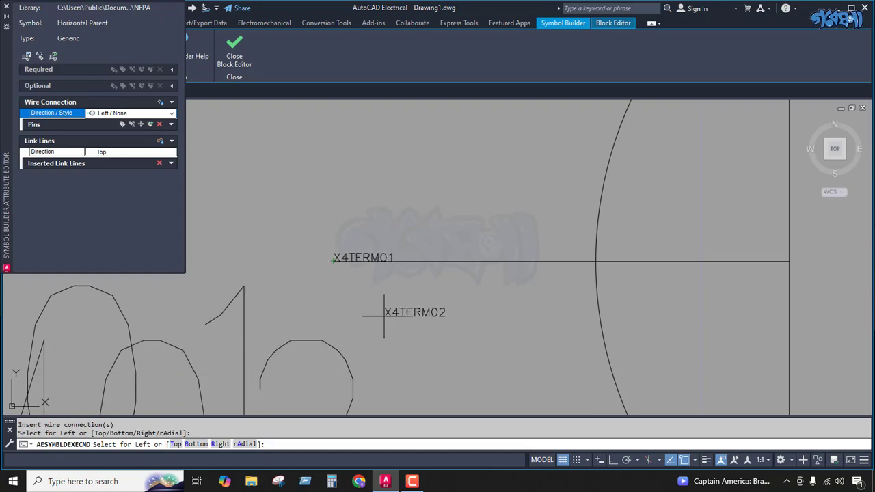
scroll(362, 326, down, 2)
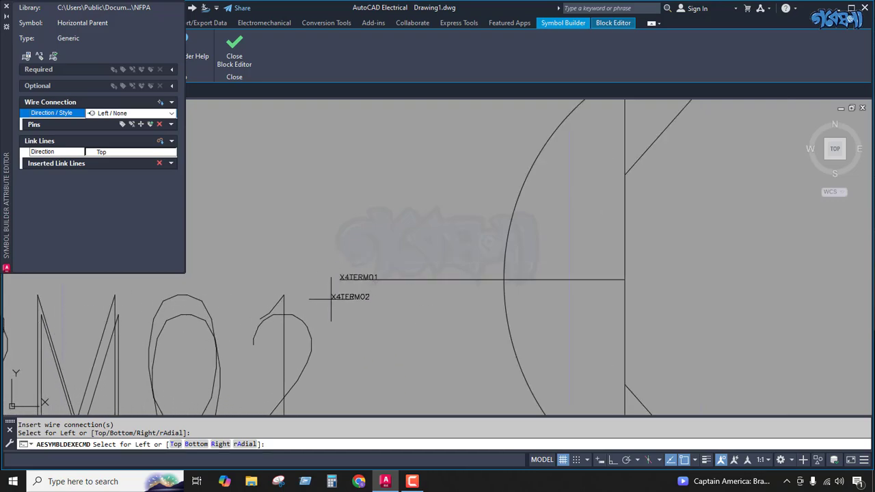
key(Return)
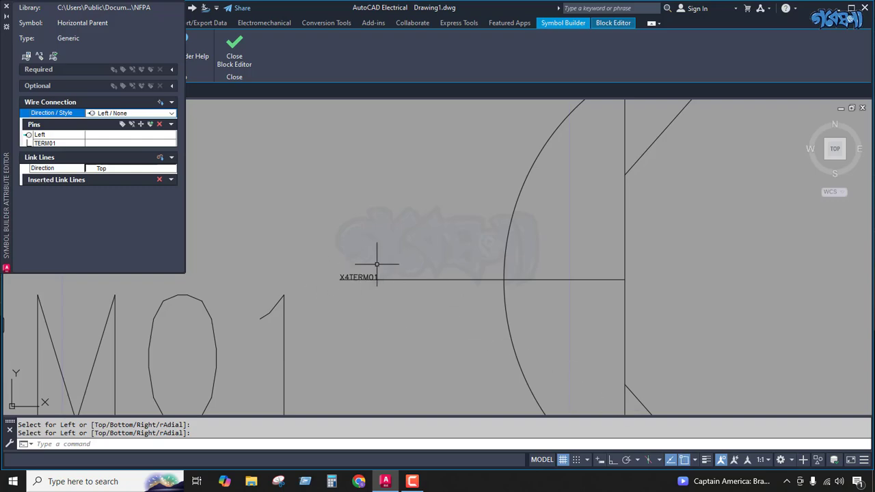
Insert one Top / None wire connection at the free end of the transistor's upper lead and end the insertion
scroll(400, 272, down, 2)
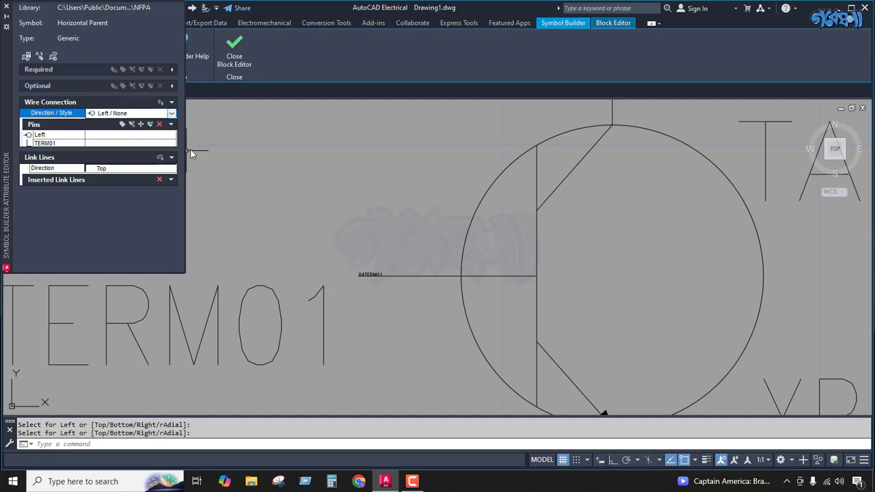
scroll(271, 225, down, 3)
scroll(470, 221, down, 2)
scroll(477, 139, up, 2)
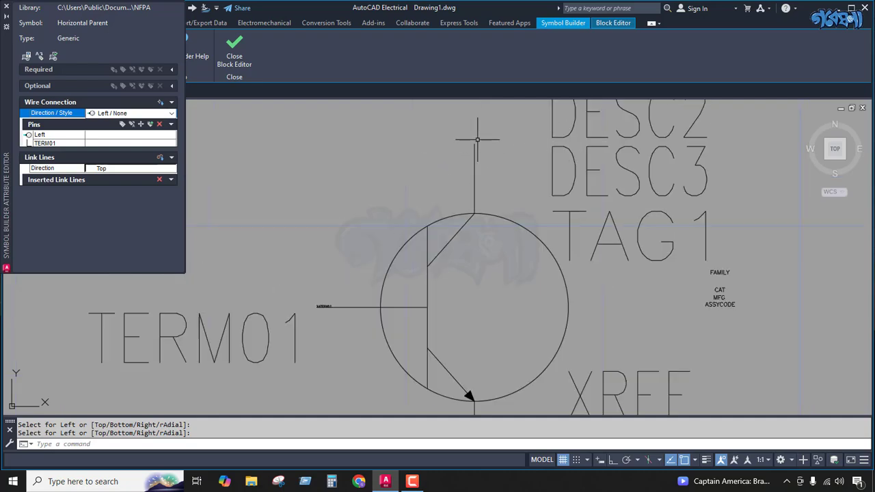
scroll(478, 139, up, 2)
click(171, 113)
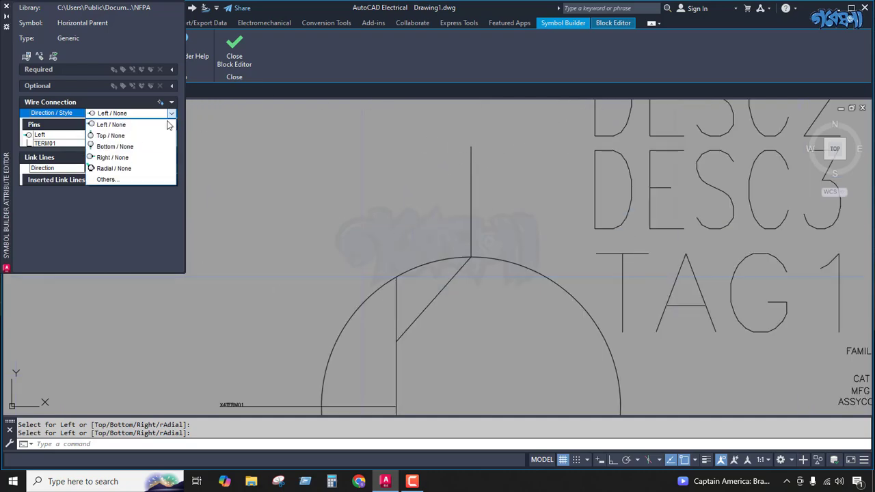
click(120, 136)
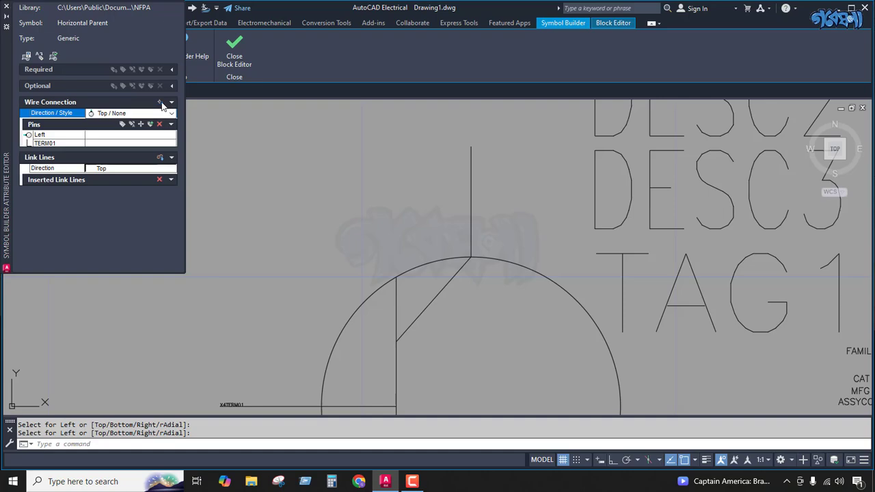
scroll(257, 285, down, 3)
scroll(312, 295, up, 5)
scroll(366, 253, down, 1)
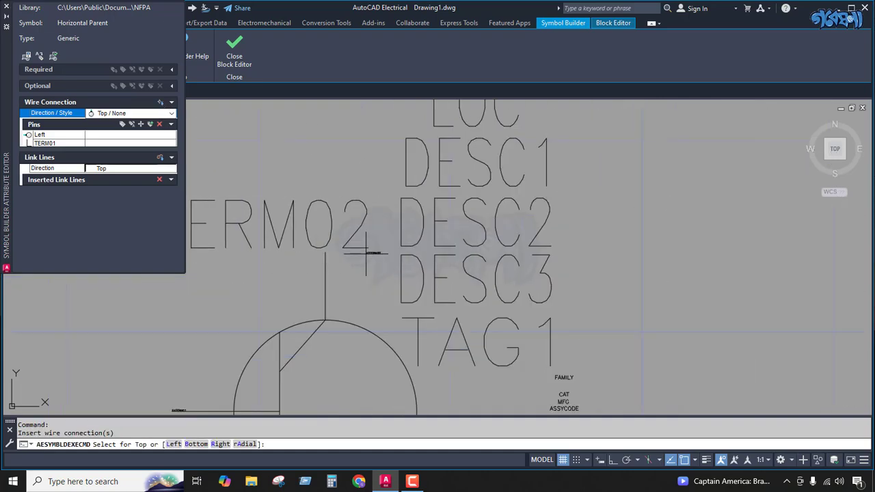
scroll(332, 238, down, 5)
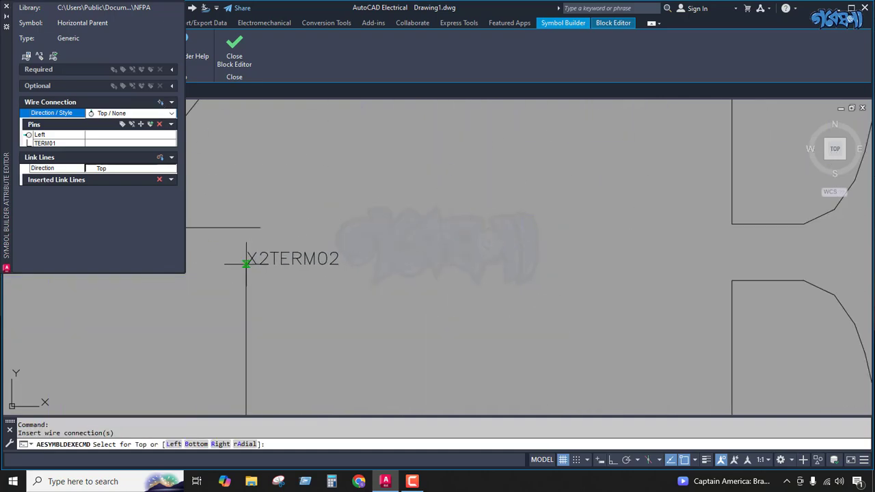
scroll(246, 263, up, 4)
scroll(339, 256, down, 4)
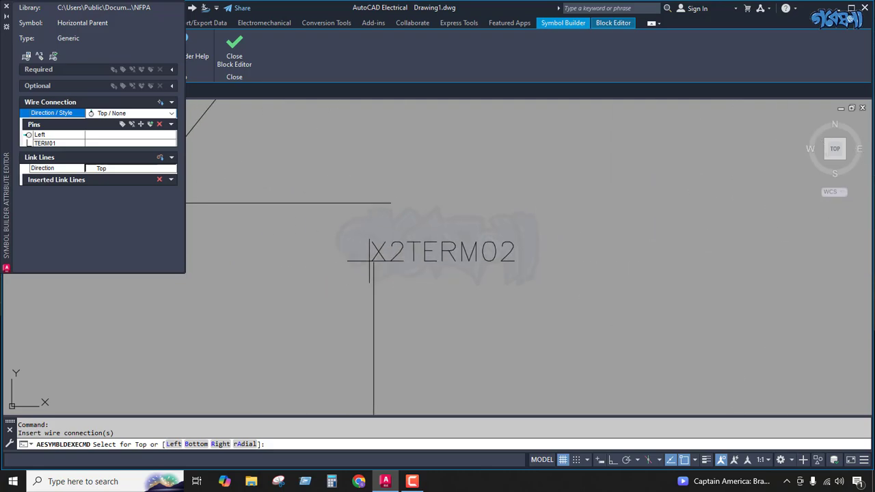
click(374, 260)
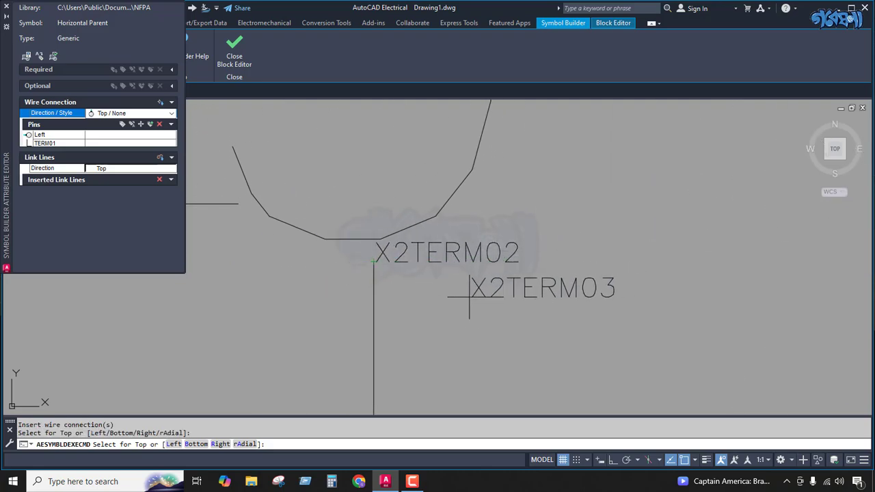
key(Return)
Insert one Bottom / None wire connection at the free end of the transistor's lower lead and end the insertion
scroll(467, 190, down, 3)
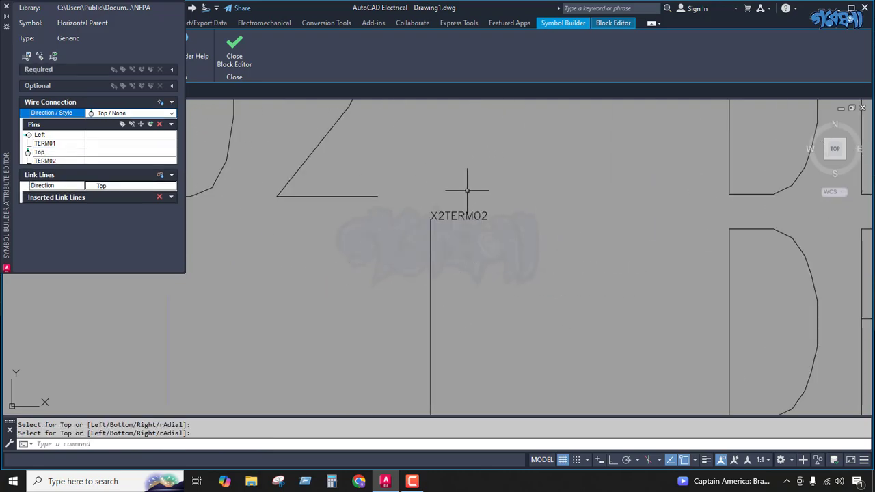
click(171, 113)
click(115, 147)
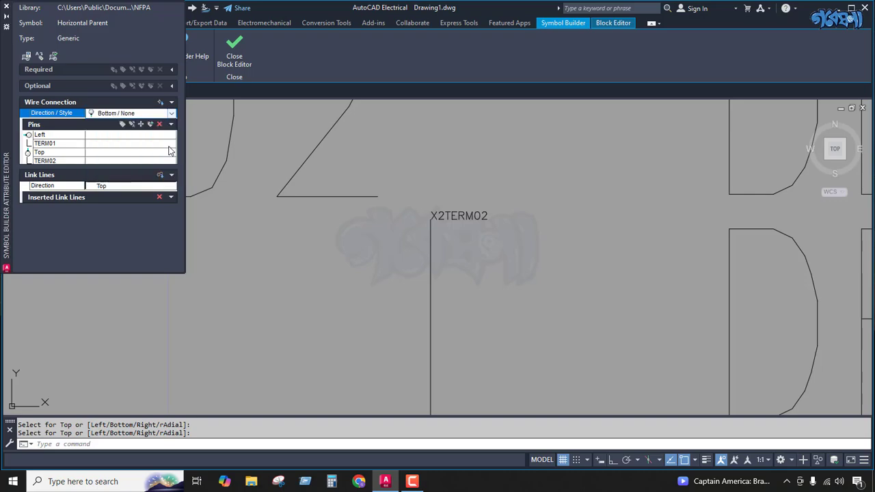
scroll(465, 182, up, 5)
scroll(478, 193, down, 2)
scroll(478, 193, down, 4)
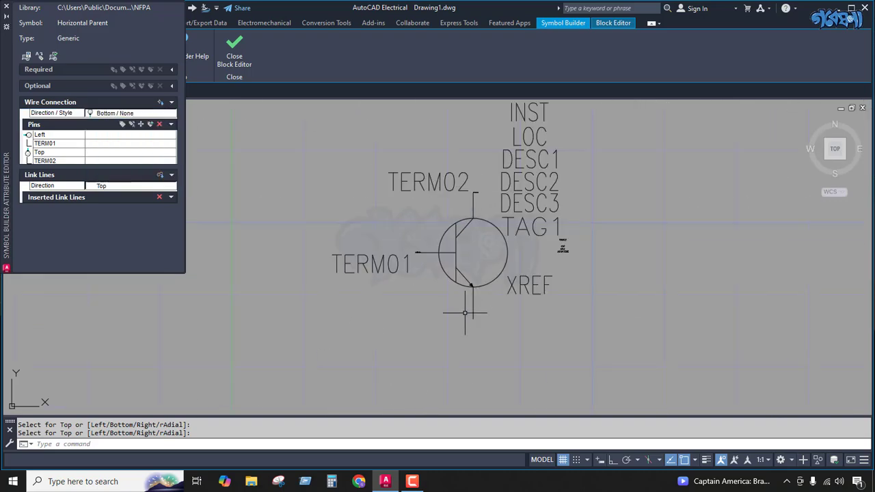
scroll(469, 296, up, 9)
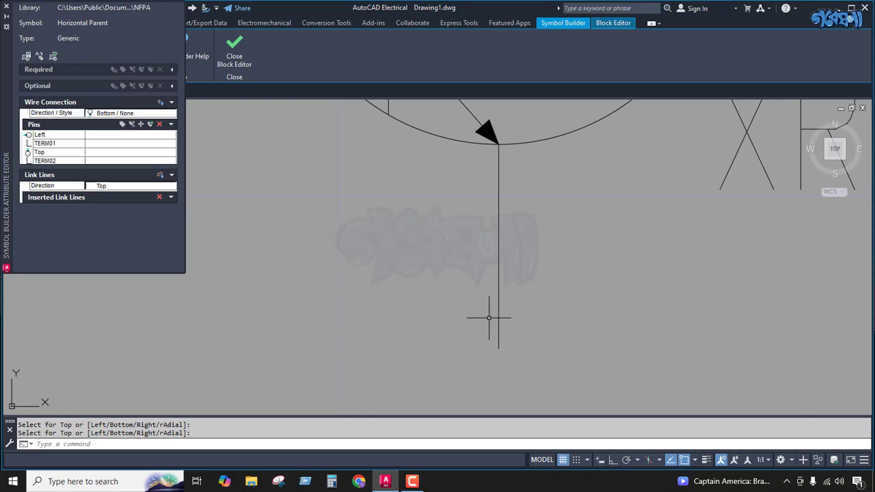
click(160, 102)
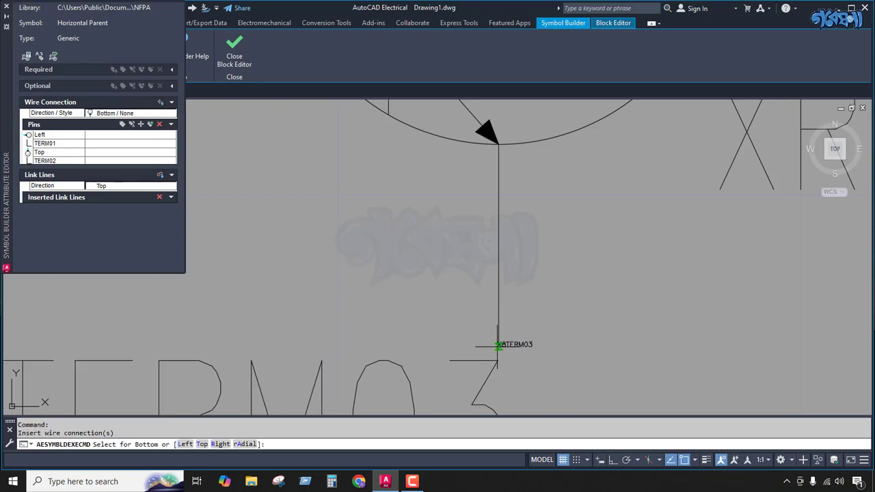
click(498, 347)
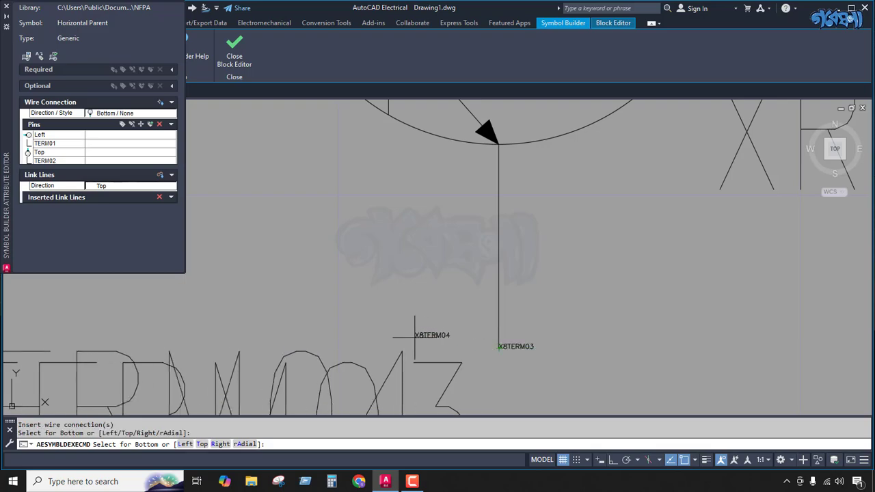
key(Return)
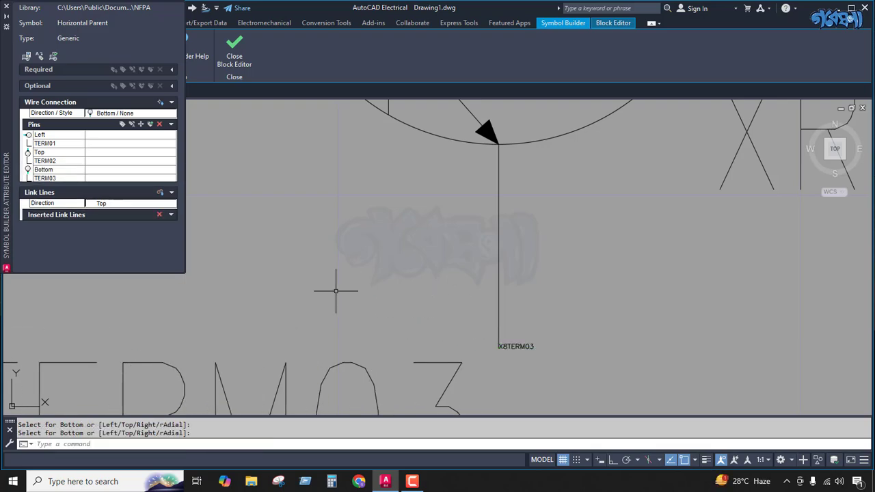
Run the Symbol Audit on the transistor, expand its Insertion Point entry, and close the audit
scroll(418, 356, down, 5)
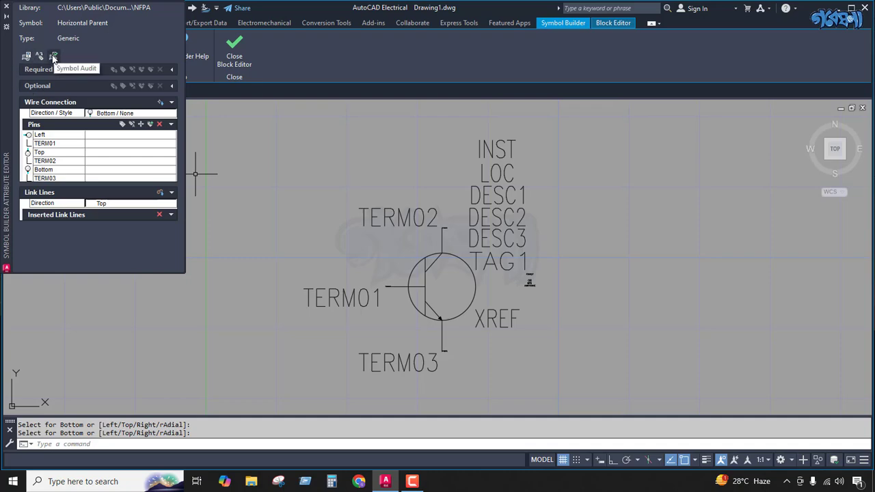
click(54, 56)
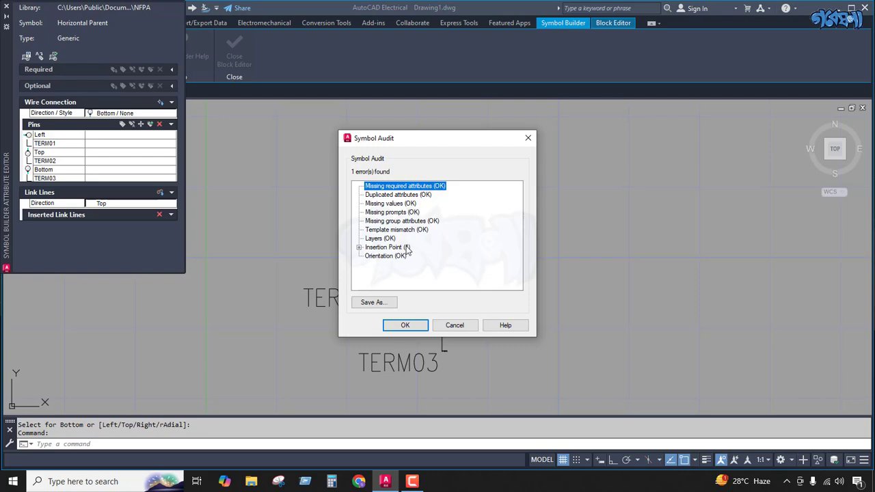
click(359, 247)
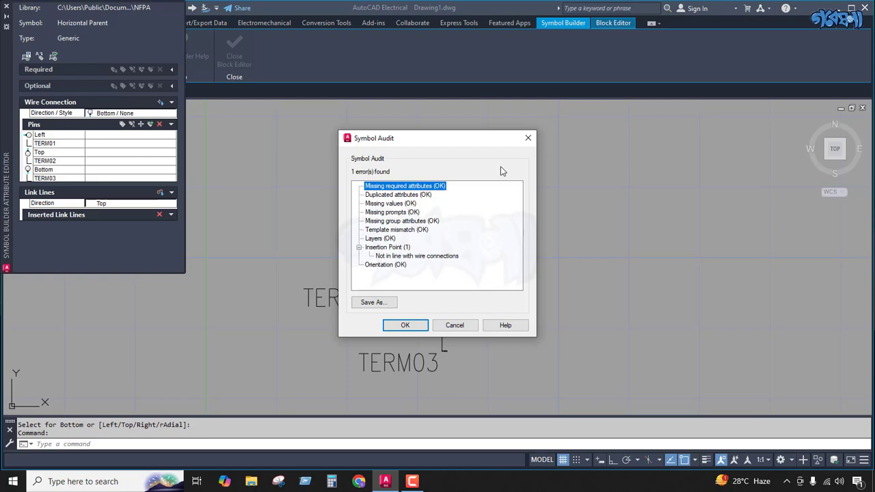
click(455, 326)
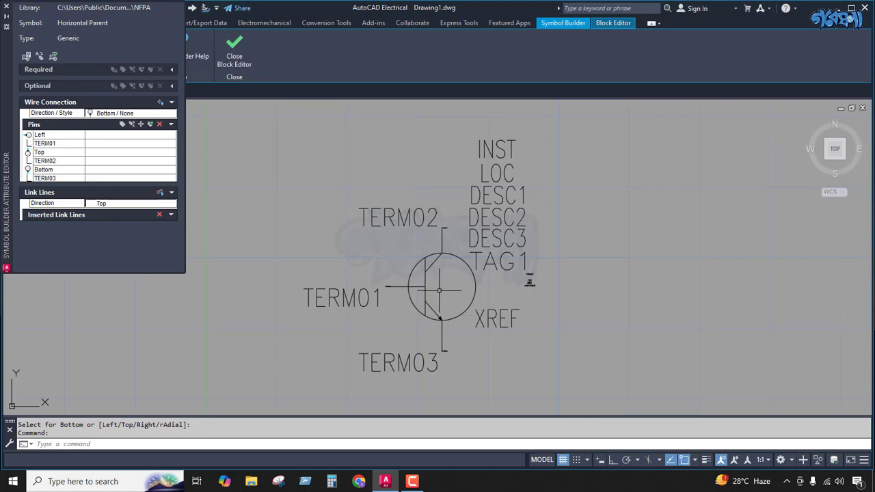
Draw a vertical check line with Ortho on, from near the end of the transistor's upper lead to below its lower lead
scroll(437, 270, up, 4)
scroll(442, 219, down, 2)
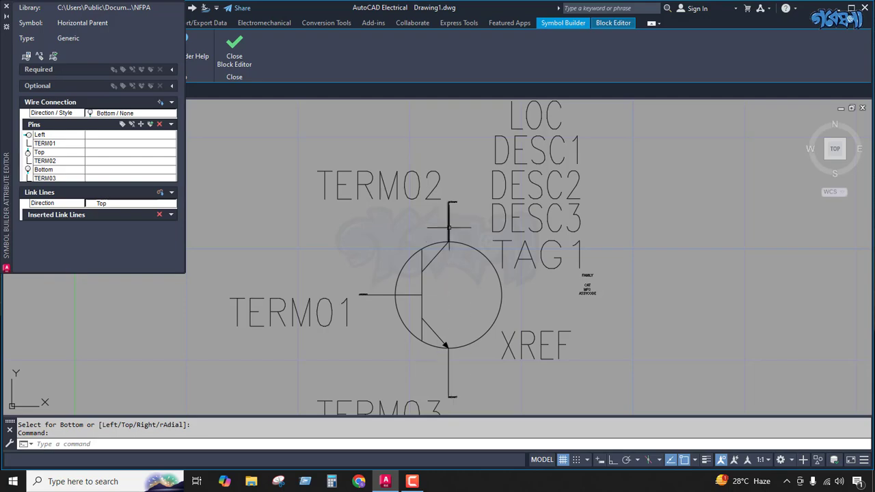
scroll(448, 219, up, 4)
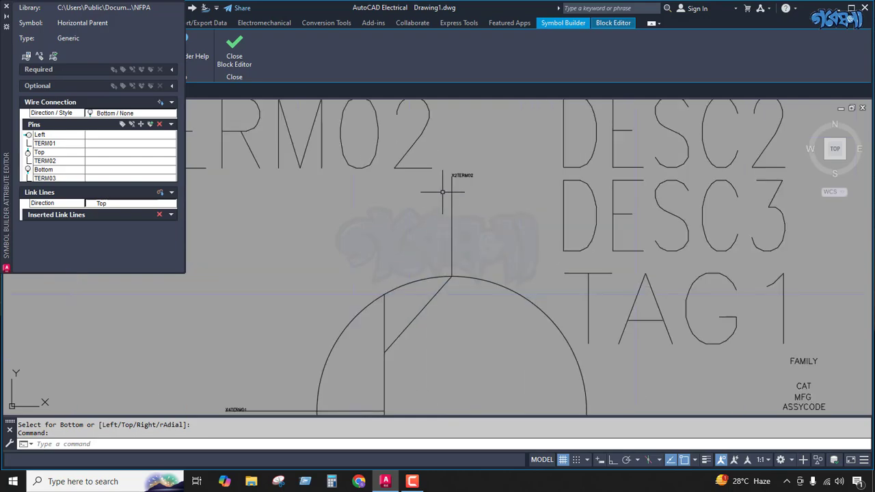
scroll(443, 192, down, 4)
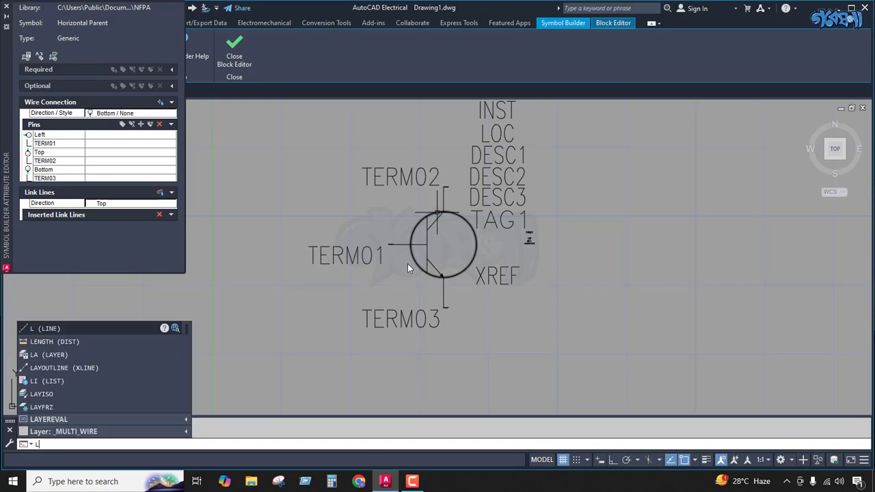
key(Return)
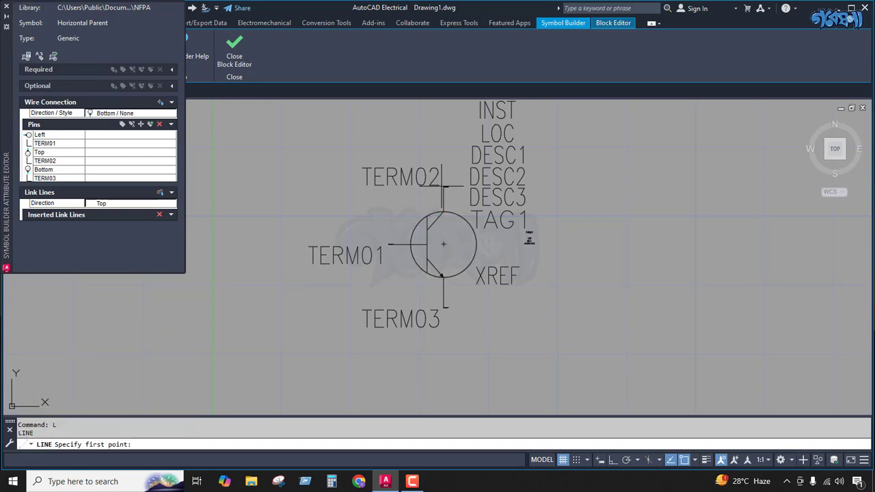
scroll(443, 186, up, 6)
click(439, 207)
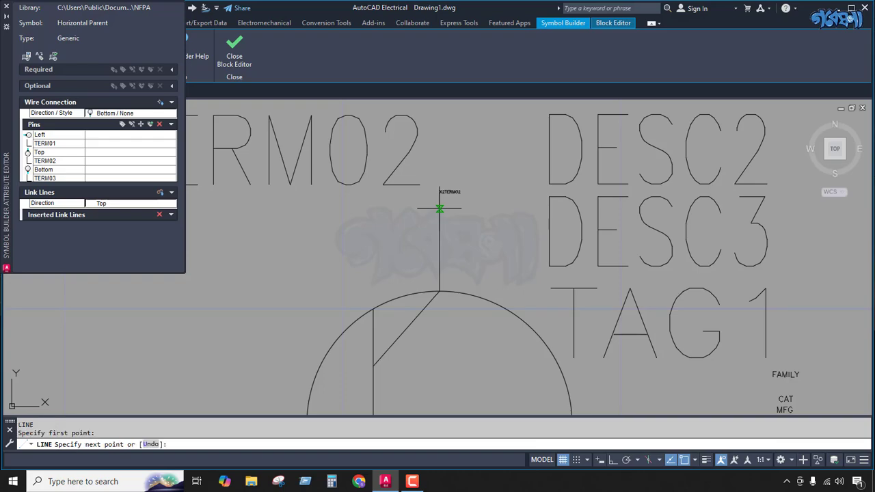
scroll(440, 185, down, 6)
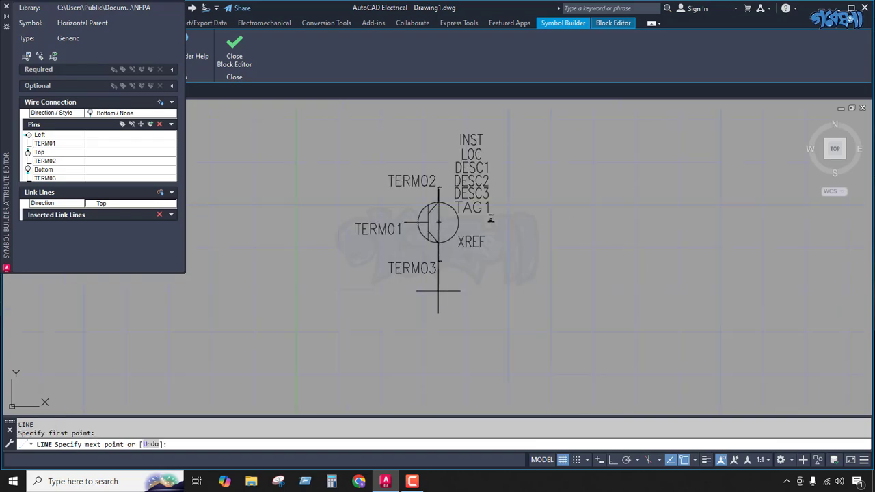
key(F8)
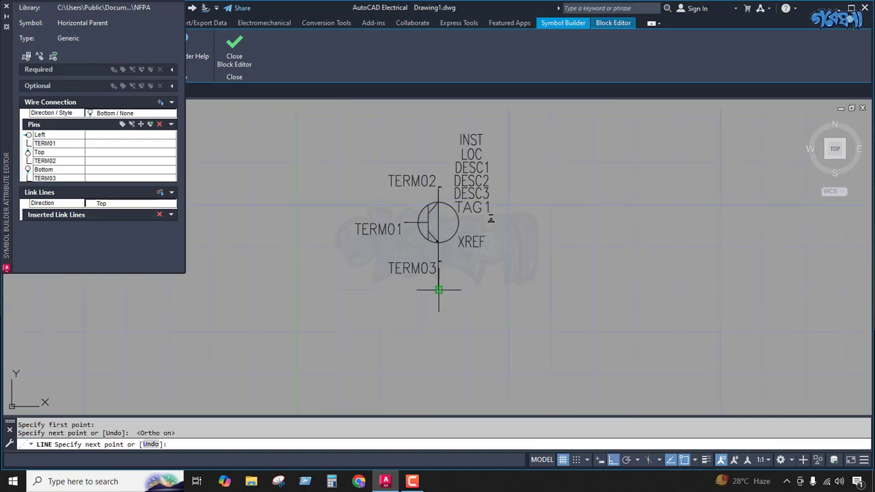
click(438, 290)
key(Return)
scroll(439, 219, up, 5)
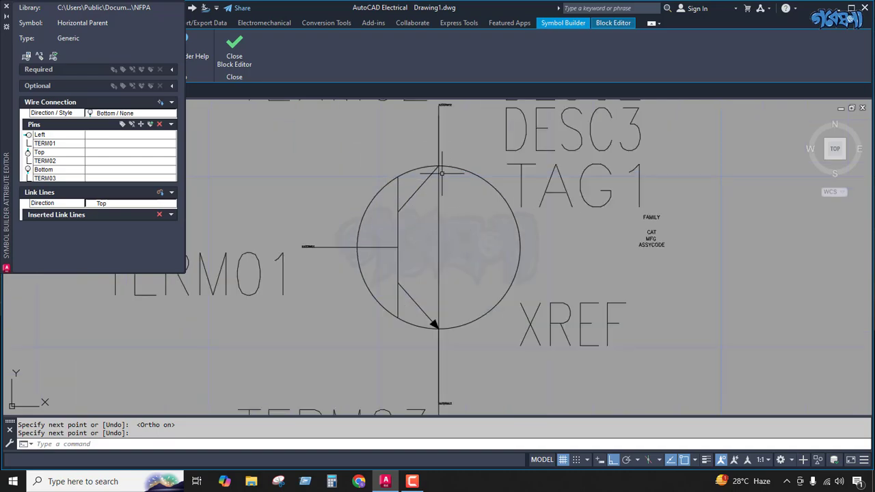
Erase the vertical check line running through the transistor's circle
click(441, 251)
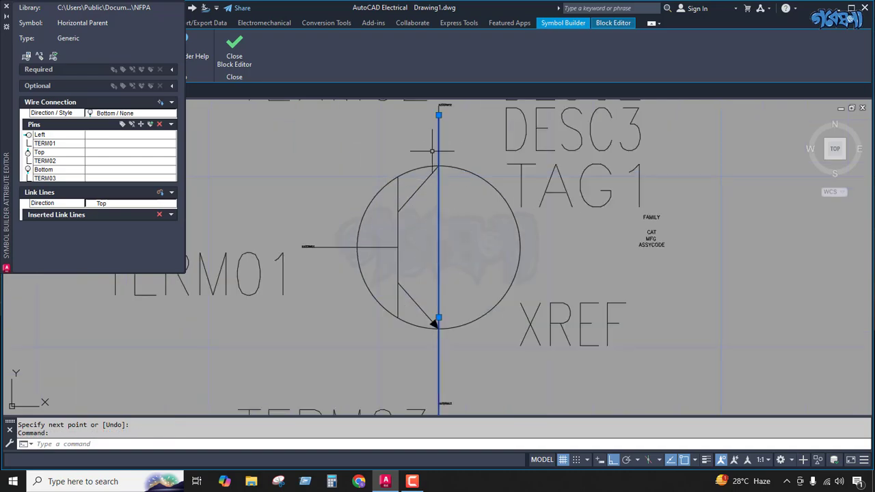
scroll(444, 301, down, 4)
key(Delete)
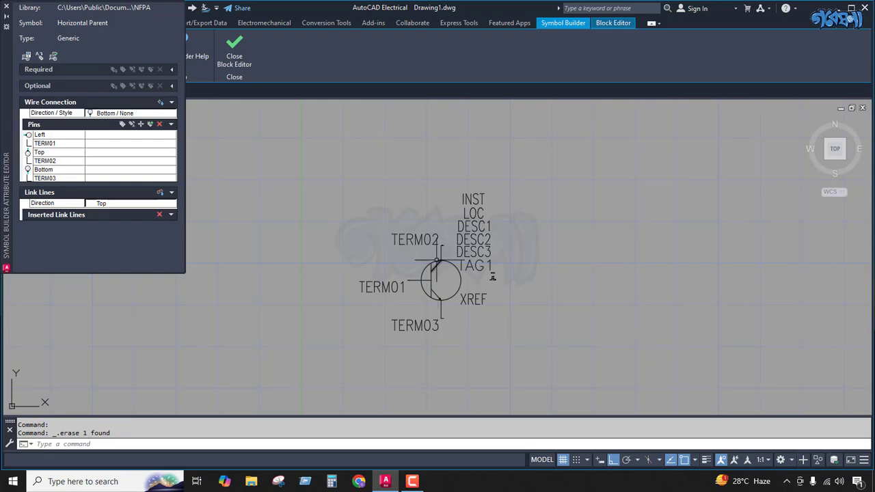
Examine the wire connection points at the ends of the transistor's upper, lower and base leads
scroll(512, 264, up, 4)
scroll(514, 260, down, 3)
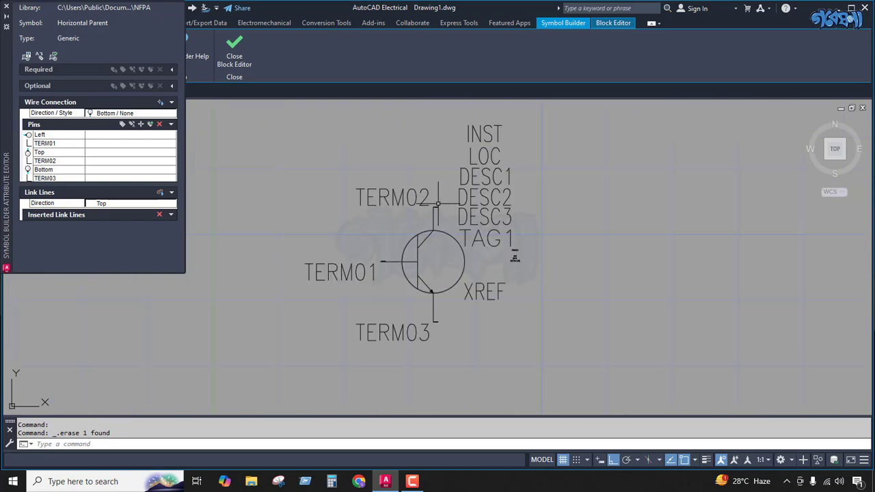
scroll(432, 212, up, 3)
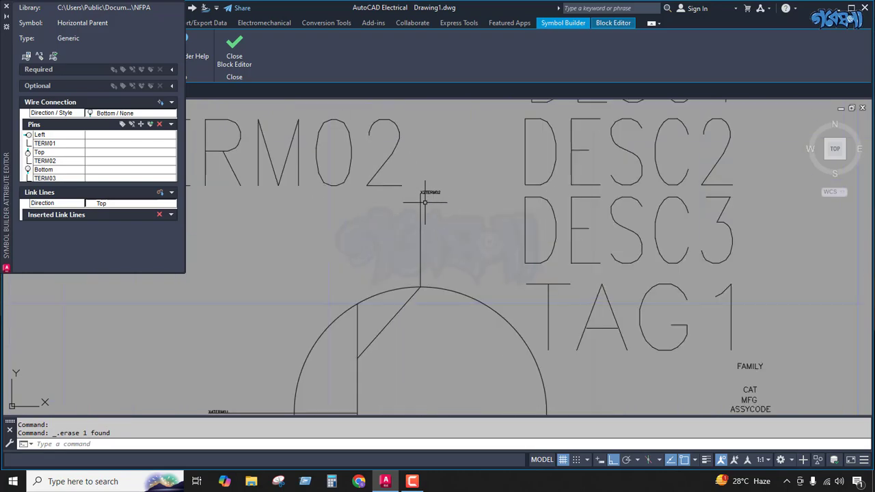
scroll(424, 190, up, 3)
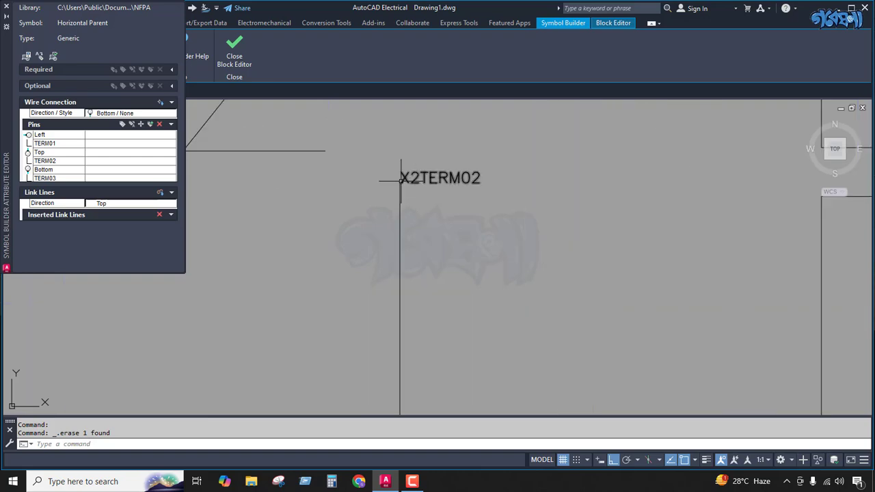
scroll(400, 167, down, 3)
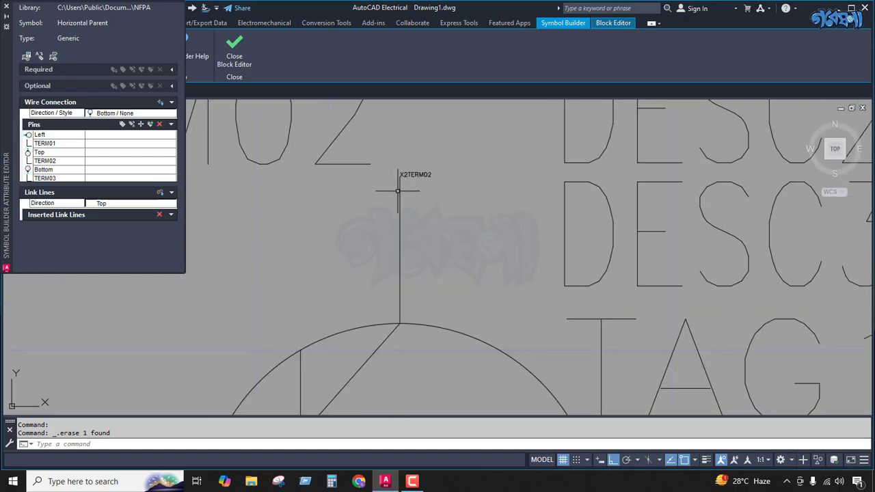
scroll(399, 164, down, 3)
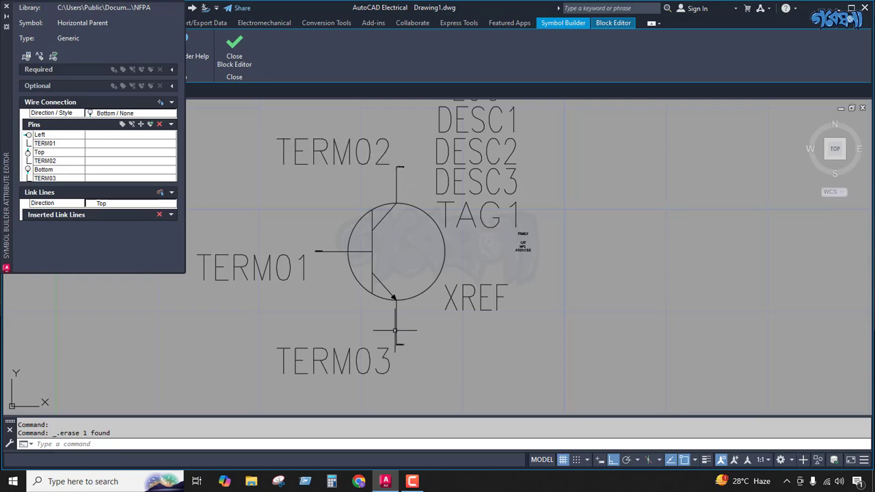
scroll(400, 345, up, 5)
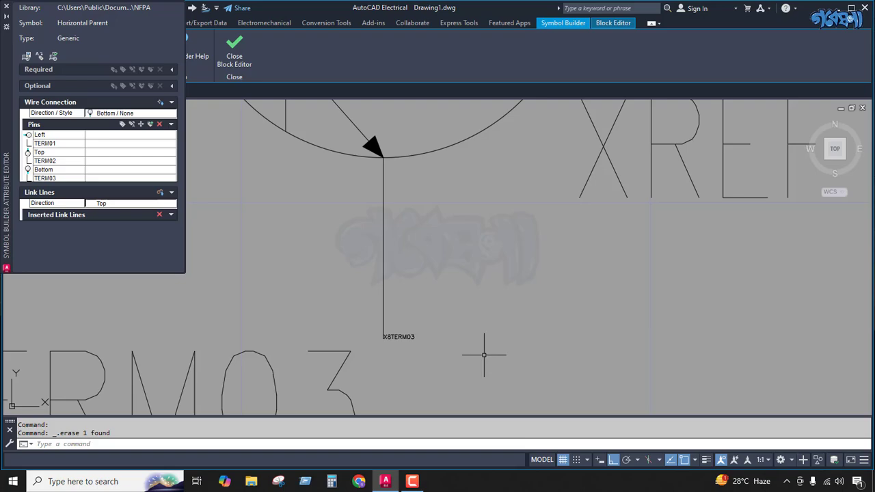
scroll(484, 355, down, 4)
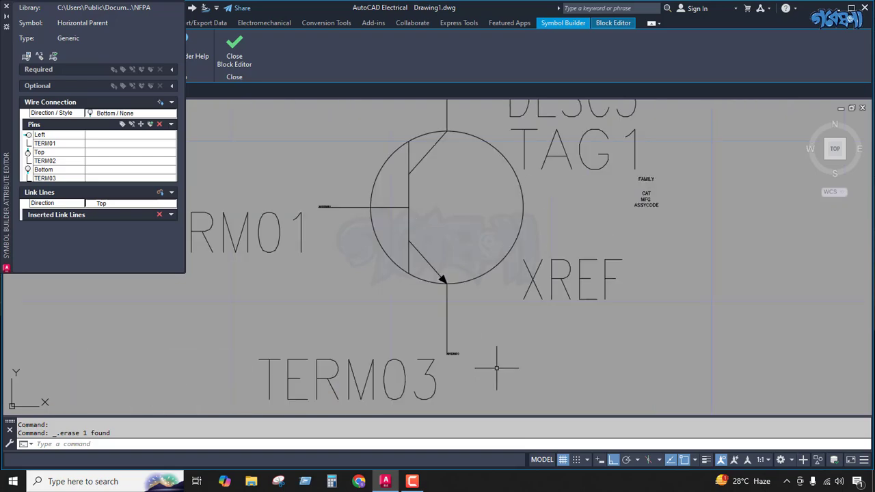
scroll(496, 369, down, 4)
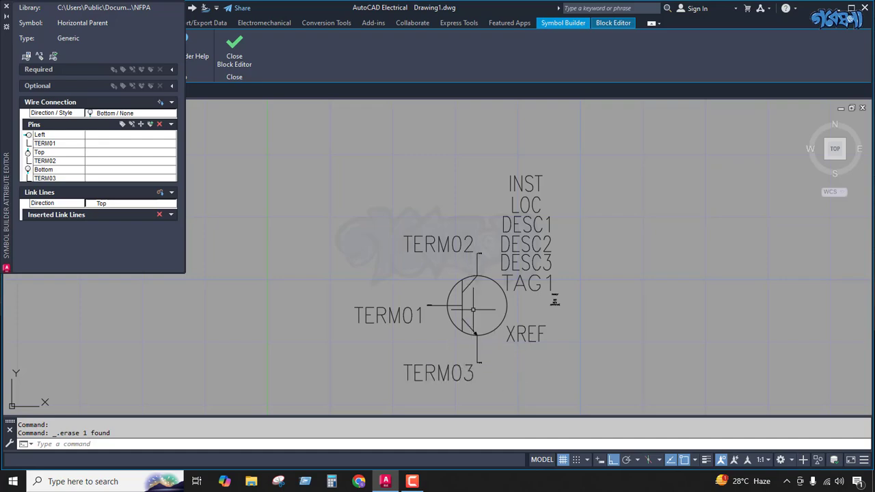
scroll(479, 351, up, 4)
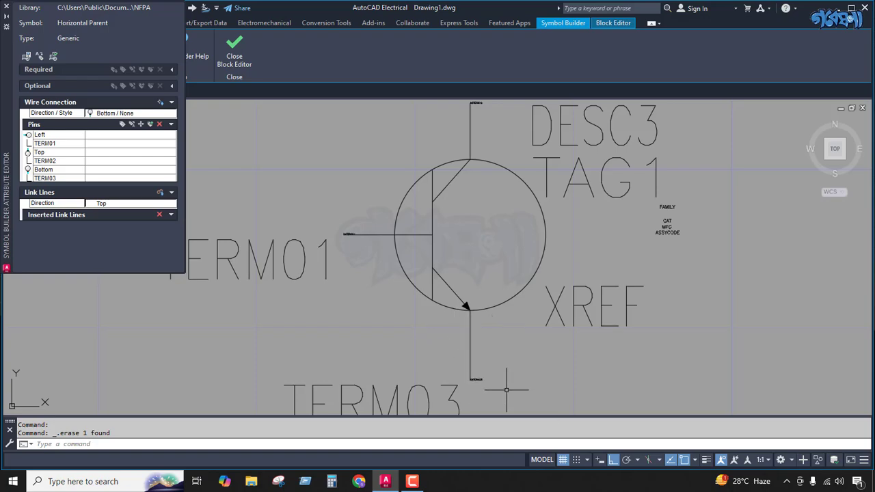
scroll(472, 367, down, 2)
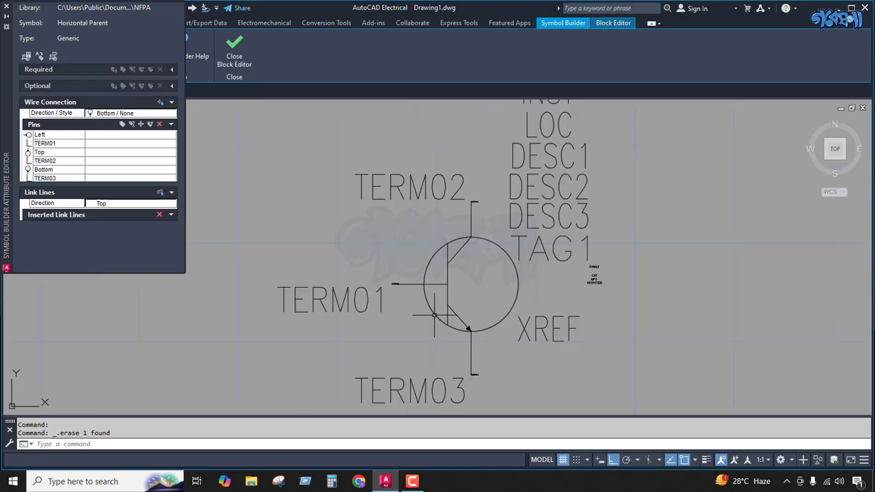
scroll(388, 284, up, 5)
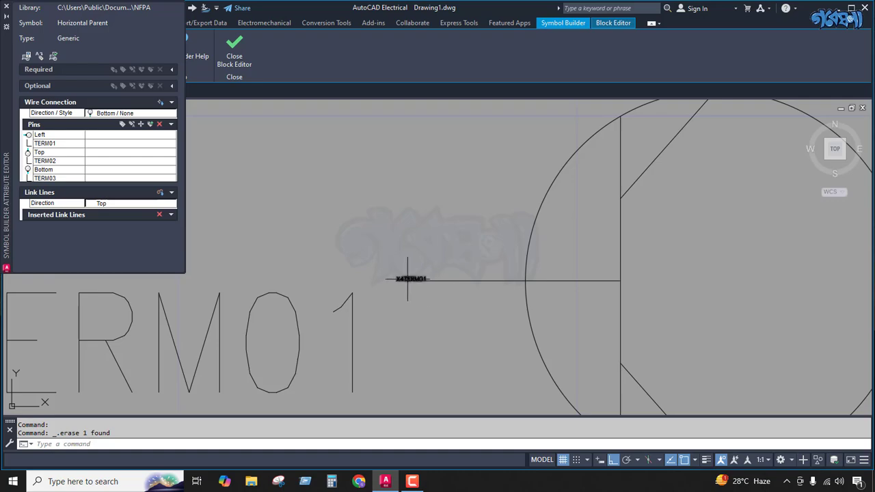
scroll(411, 279, down, 2)
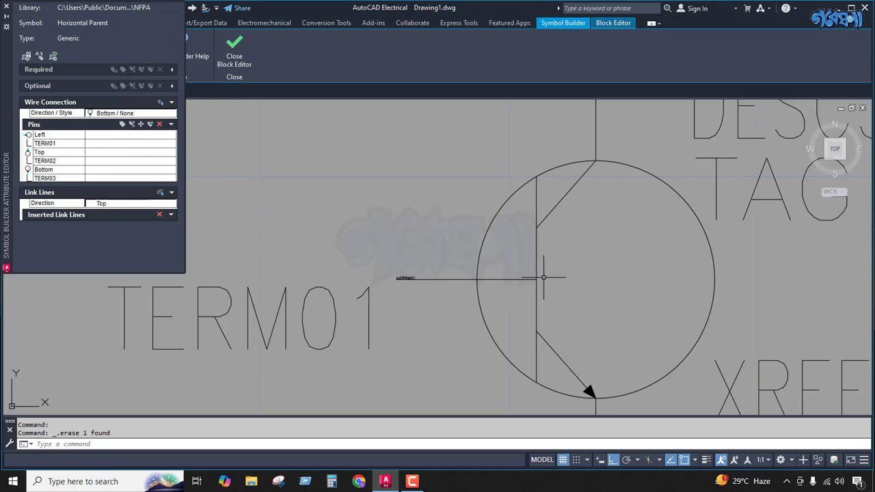
Add a Right / None wire connection where the transistor's base lead meets the vertical bar inside the circle
click(161, 114)
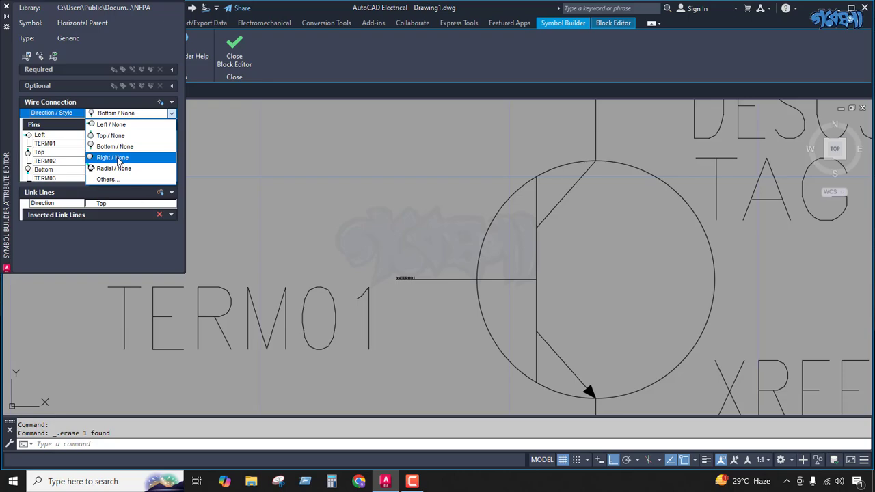
click(118, 158)
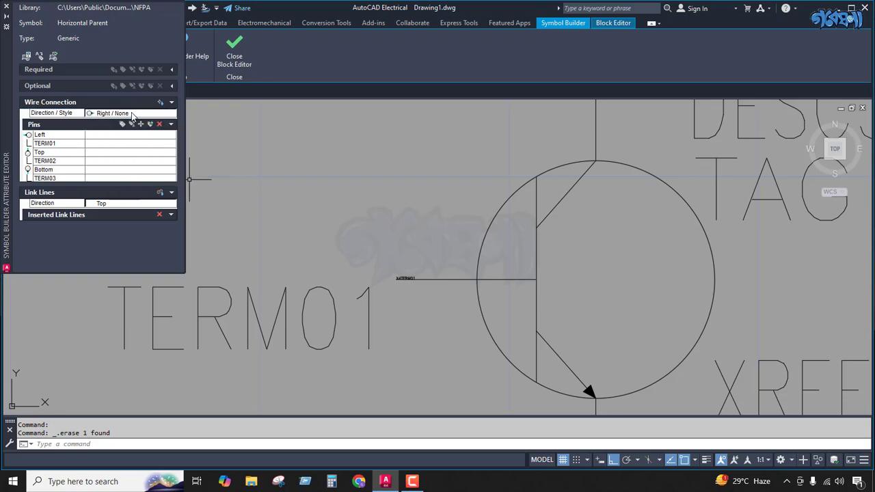
click(160, 102)
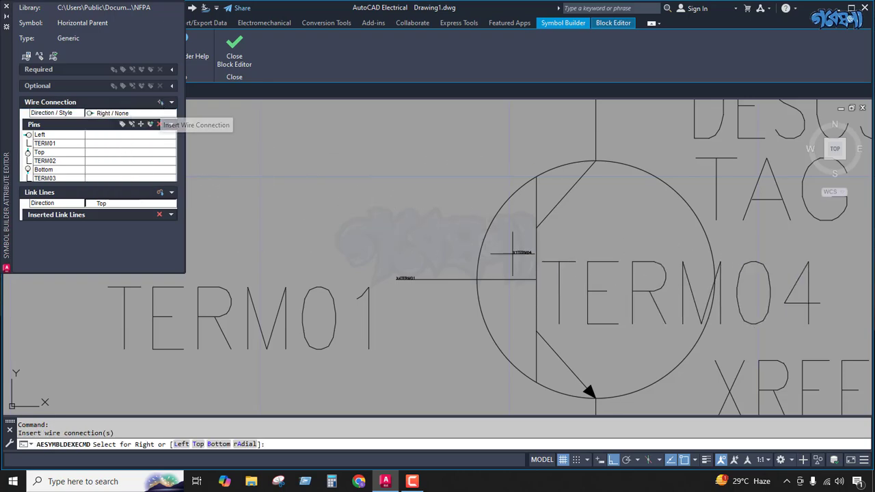
click(537, 279)
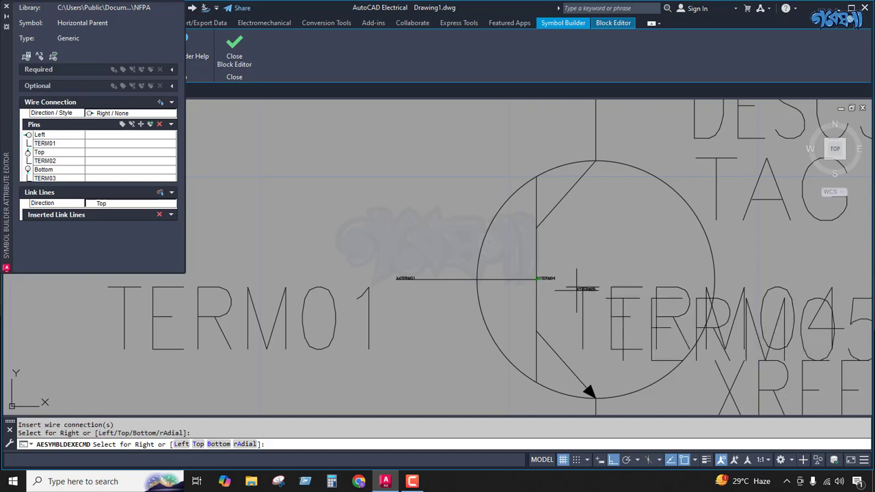
key(Escape)
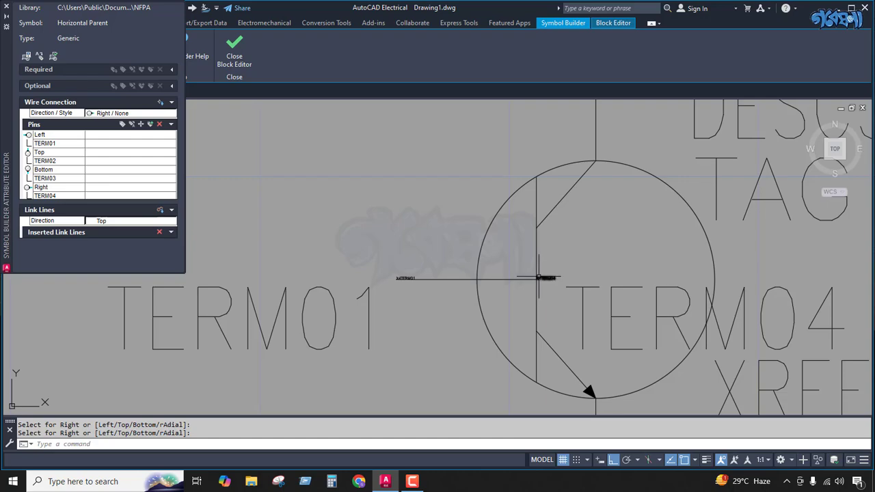
scroll(541, 275, up, 4)
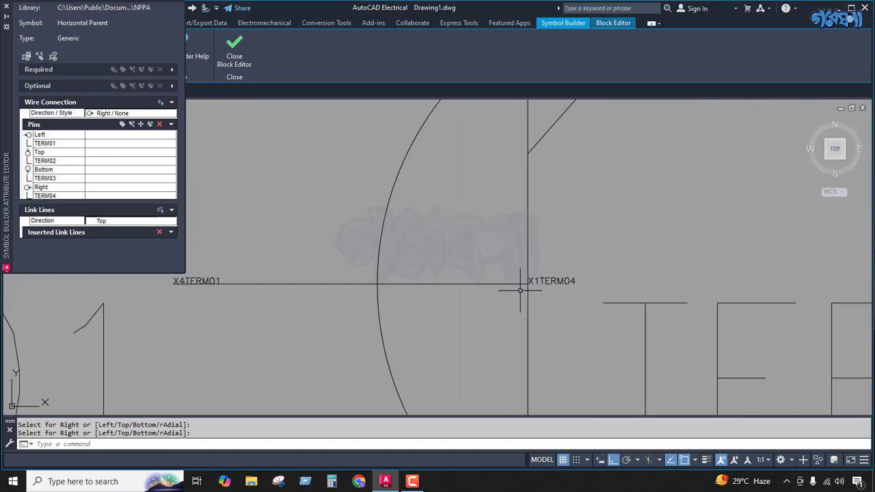
Run the Symbol Audit on the transistor again and close it
scroll(498, 302, down, 2)
scroll(498, 303, down, 2)
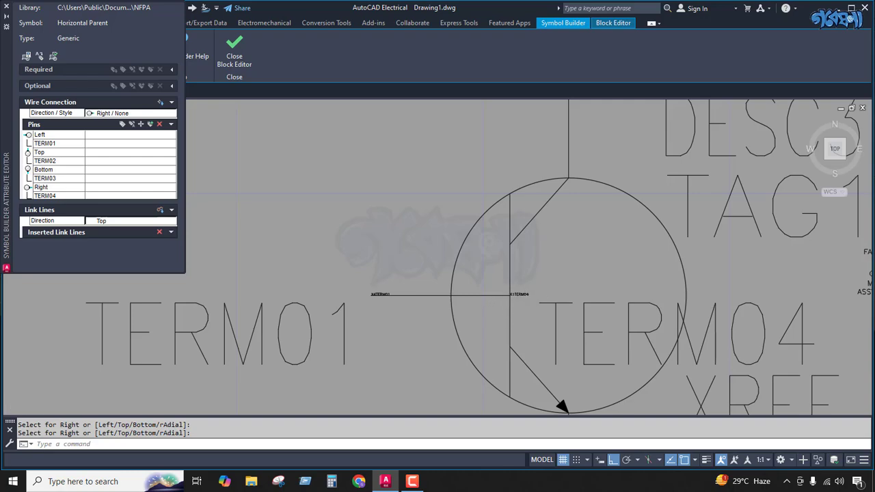
scroll(523, 295, down, 2)
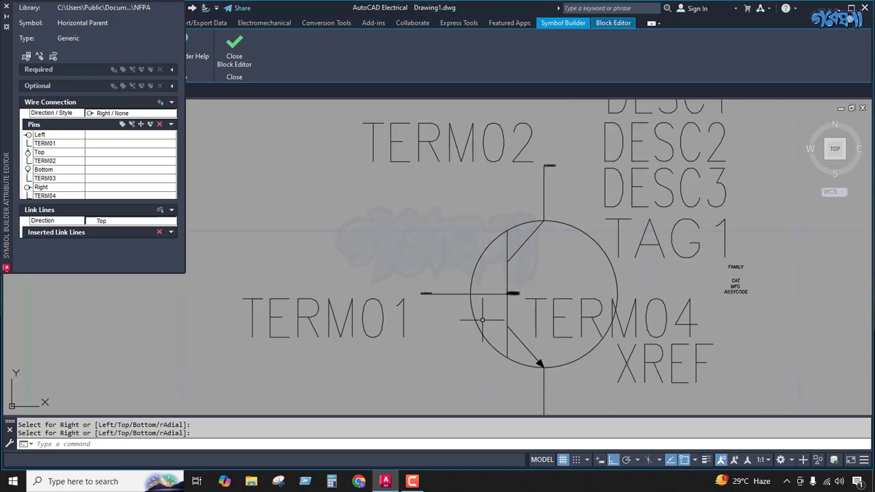
click(53, 57)
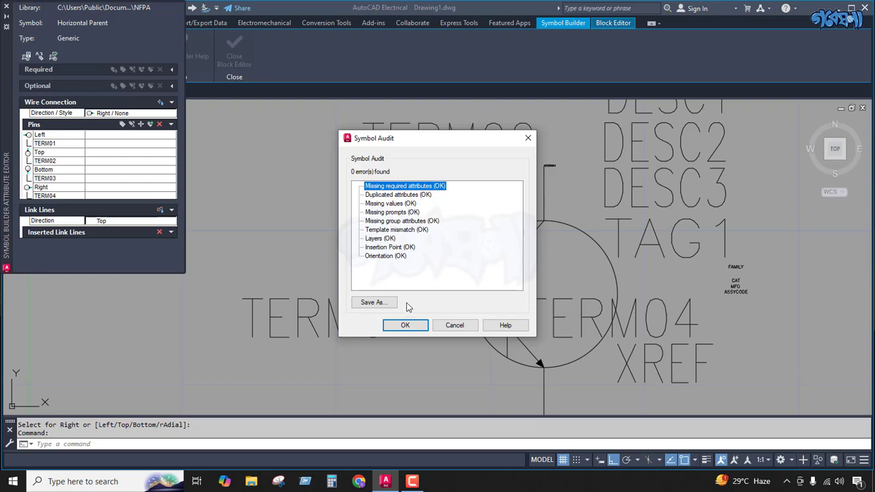
click(403, 326)
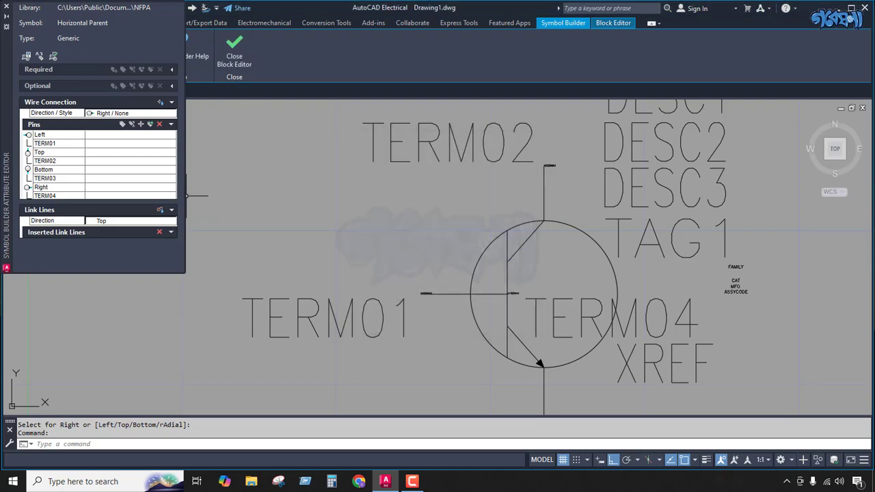
Close the block editor, saving the symbol as a Wblock with unique identifier _010, and choose to insert it in the drawing
click(233, 45)
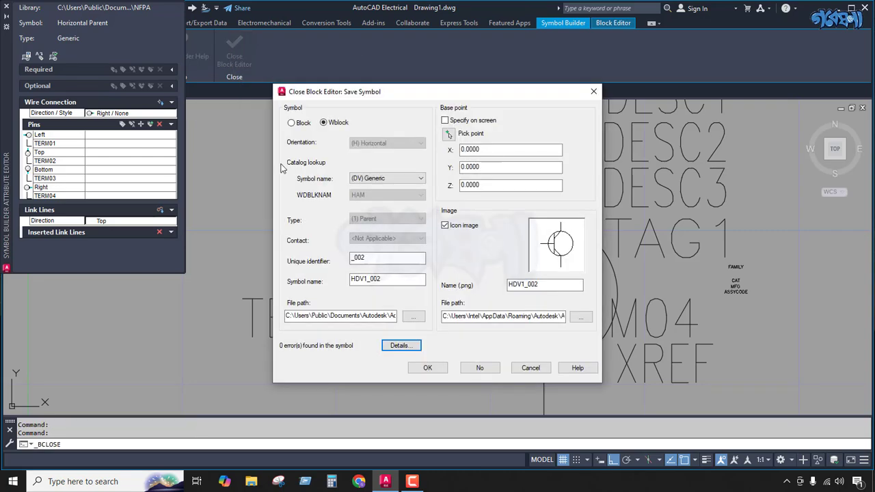
click(376, 259)
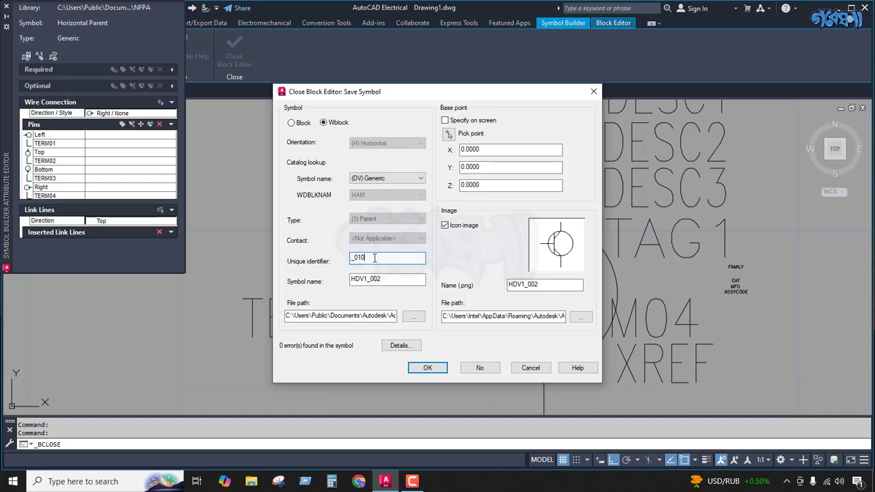
click(396, 276)
click(428, 368)
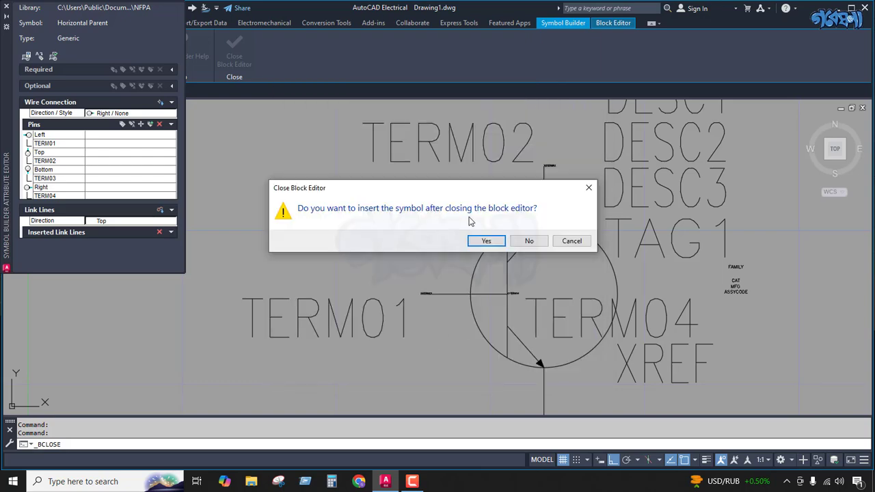
click(485, 241)
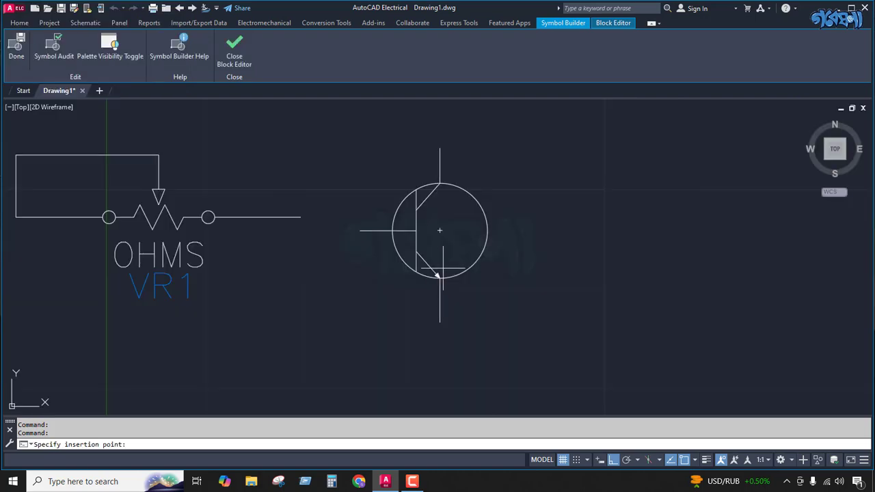
Place the saved transistor symbol above and to the right of the original drawing, and accept its component data without assigning a catalog part
scroll(539, 217, down, 3)
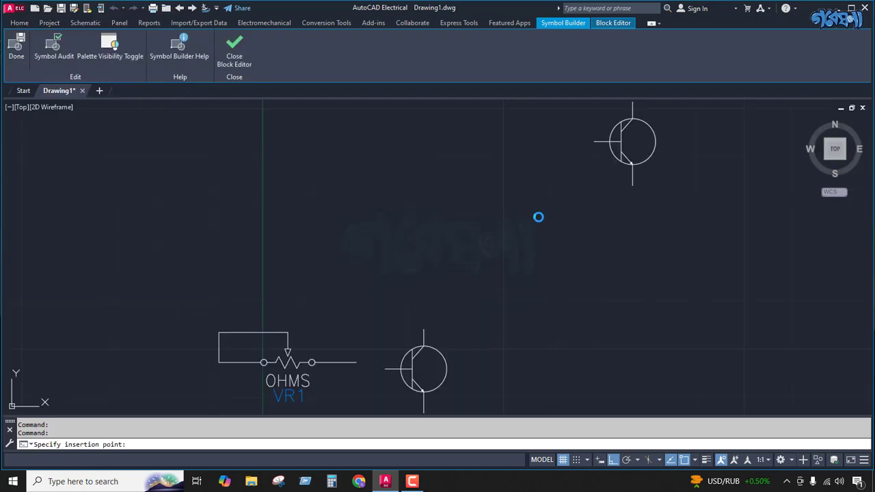
click(539, 216)
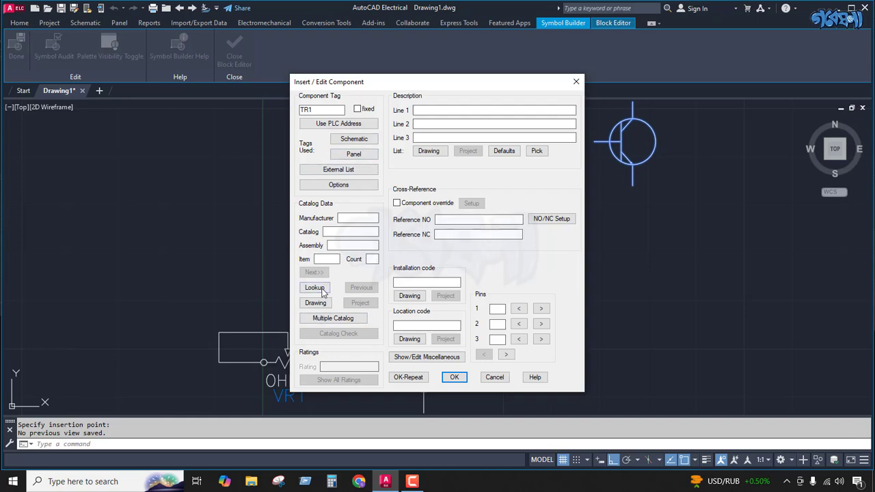
click(319, 290)
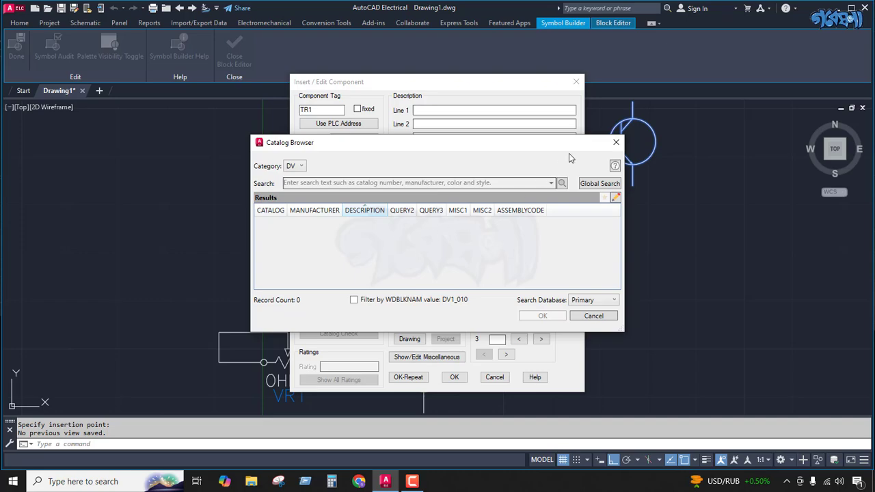
click(616, 143)
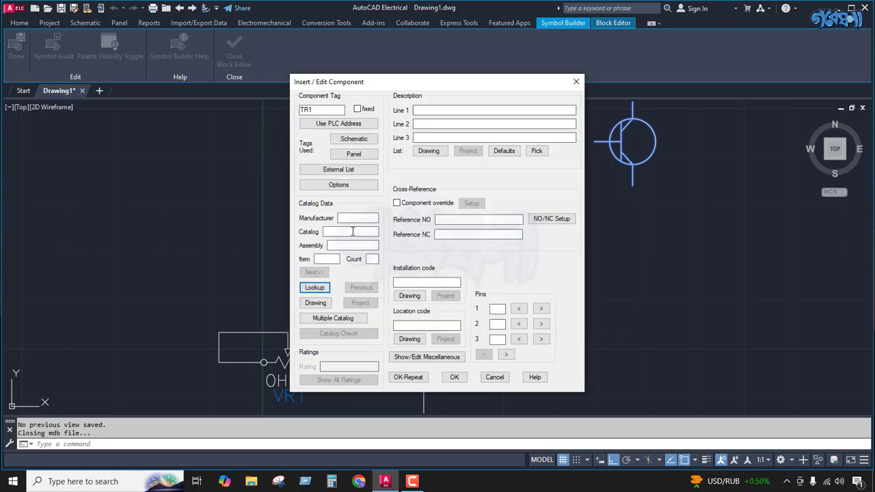
click(451, 378)
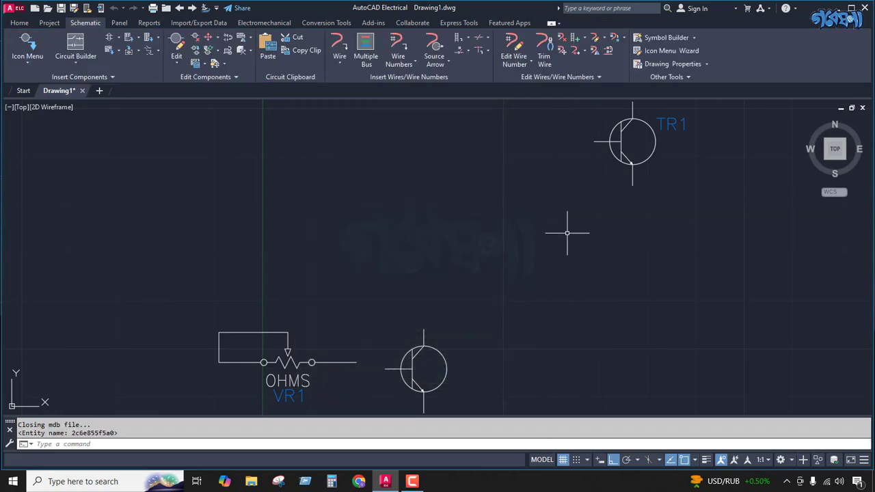
scroll(510, 252, down, 4)
scroll(561, 205, up, 8)
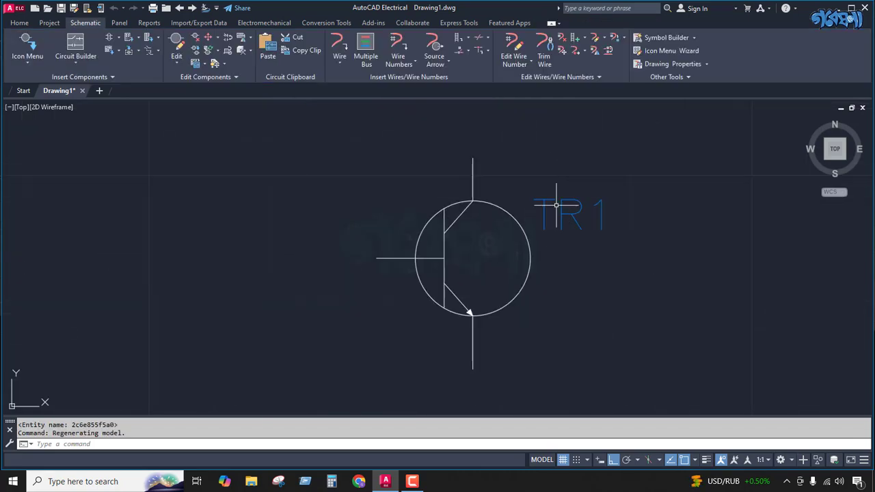